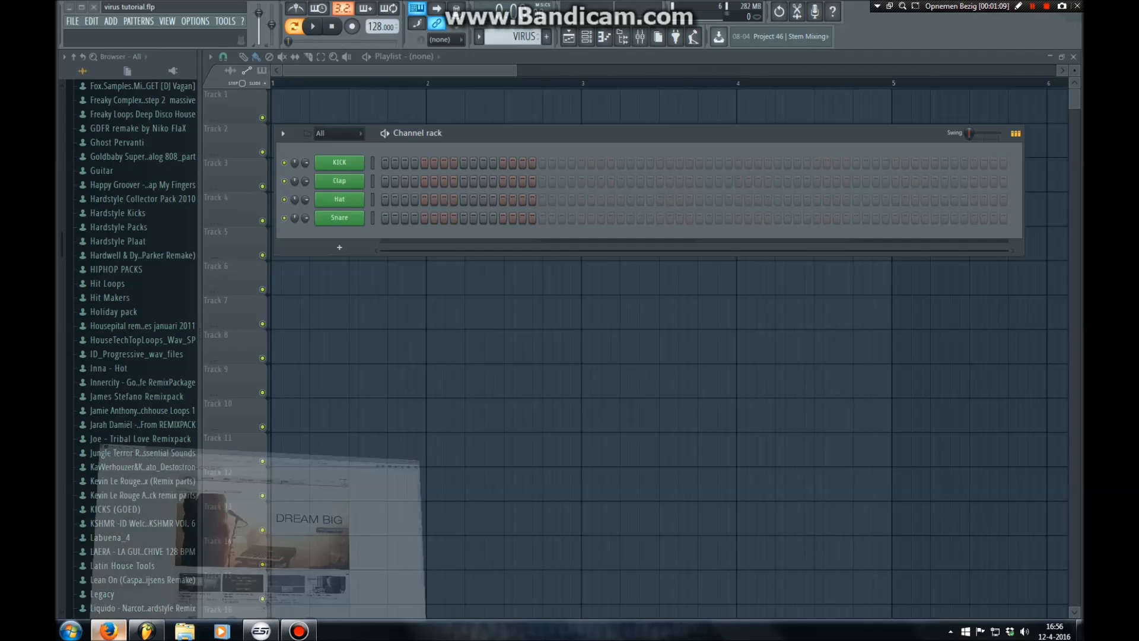
Switch to the web browser and open the support downloads page on the Access Music website.
click(108, 630)
click(147, 30)
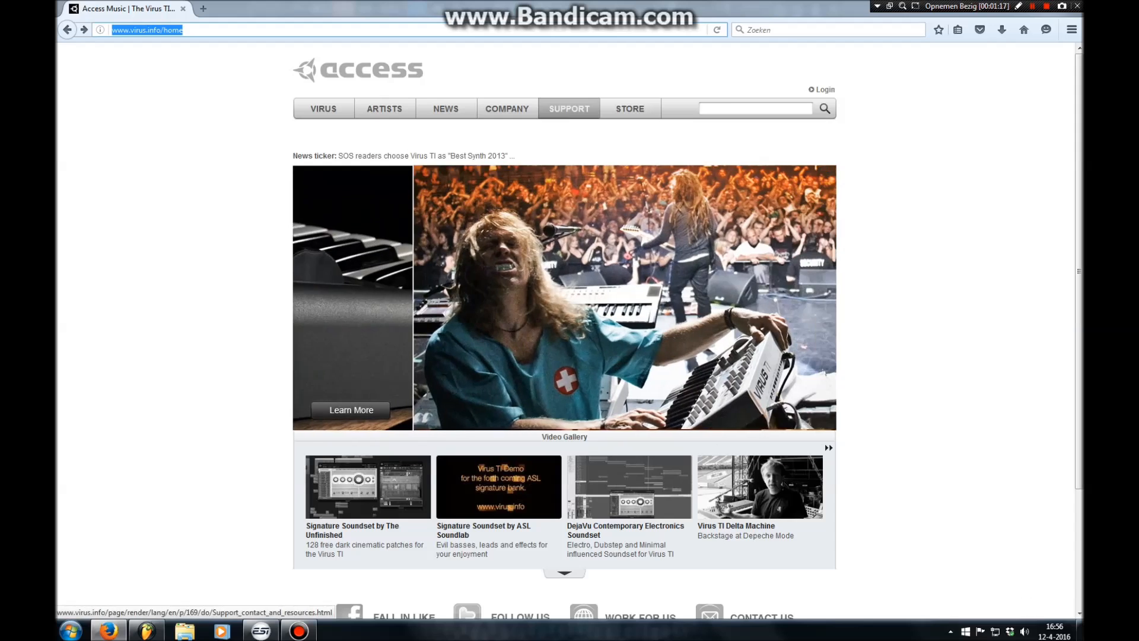
click(569, 108)
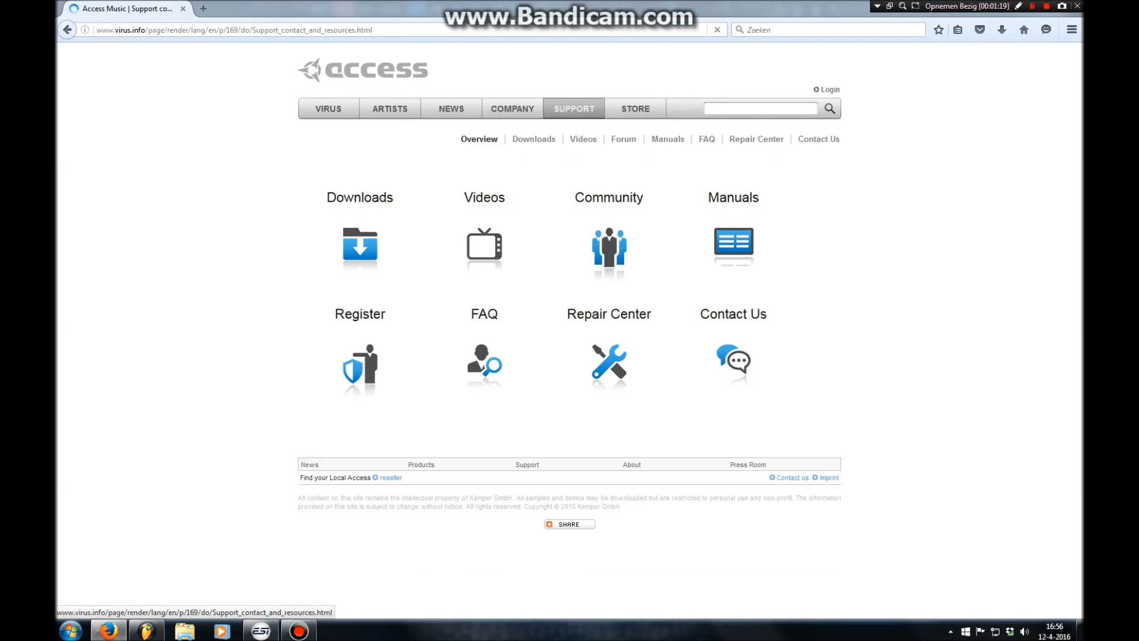
click(360, 241)
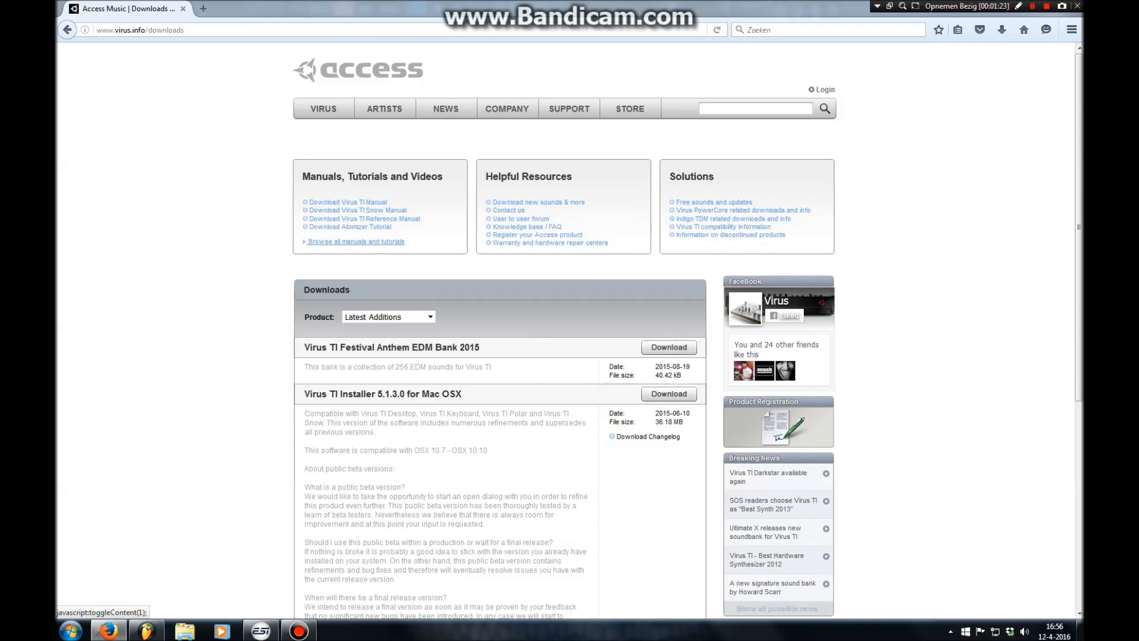
Filter the downloads to the Virus TI Series product and the Software Installer Release Versions category.
click(430, 317)
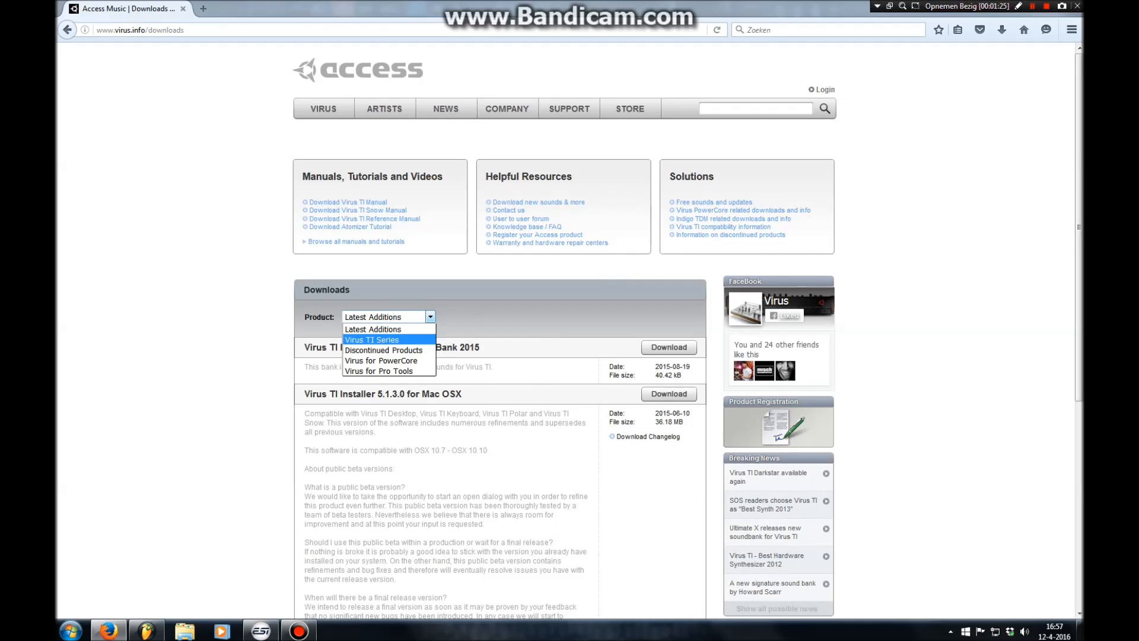
click(388, 340)
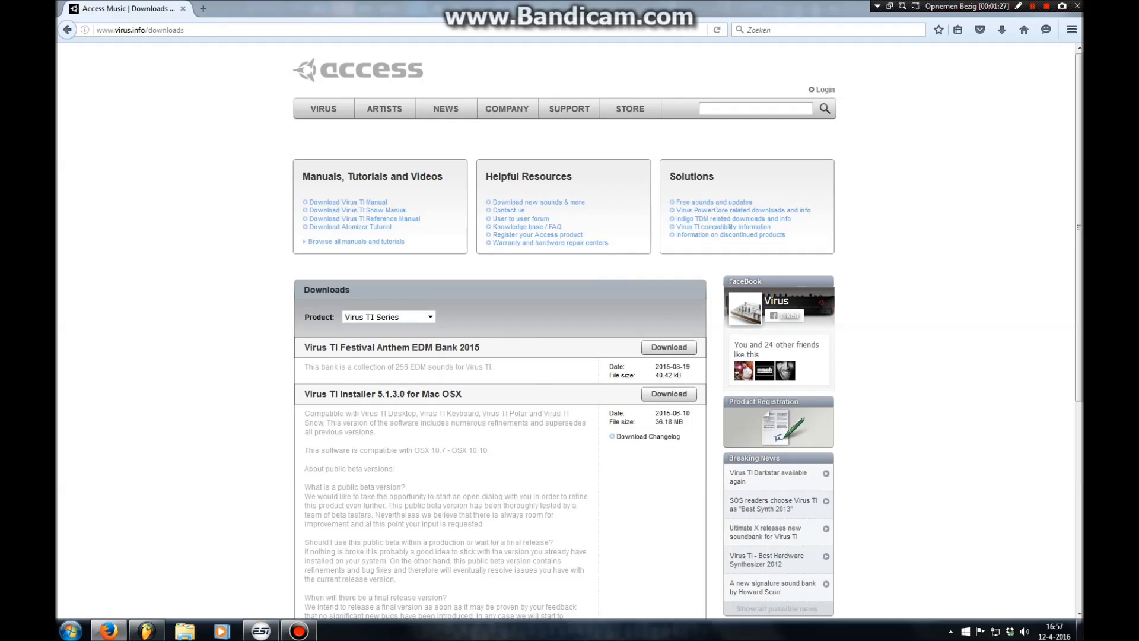
click(575, 317)
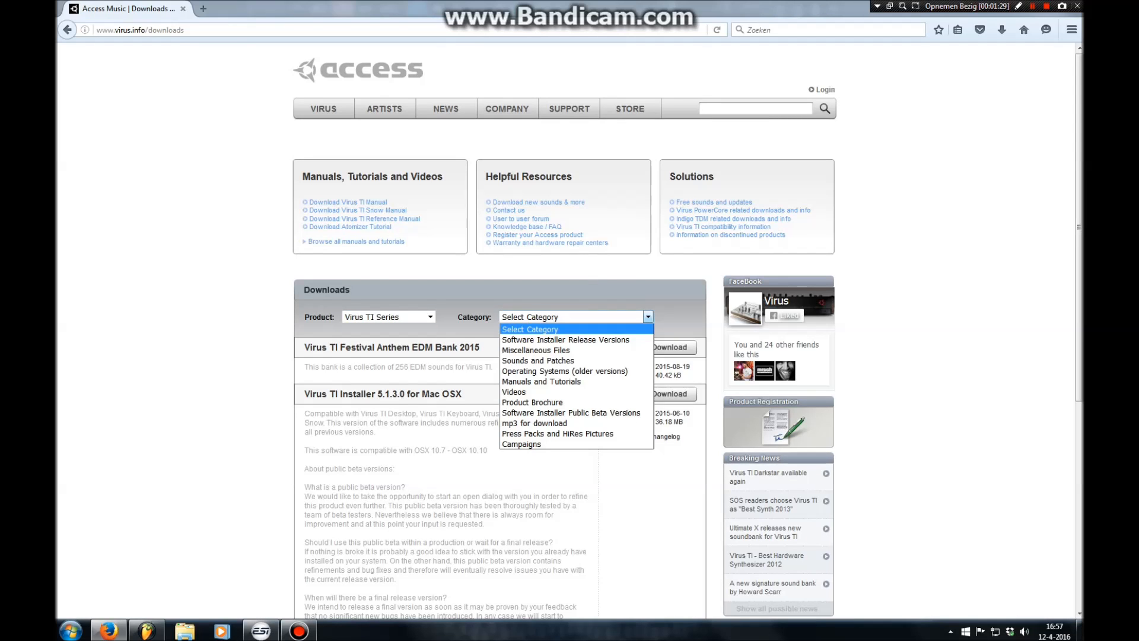
click(566, 340)
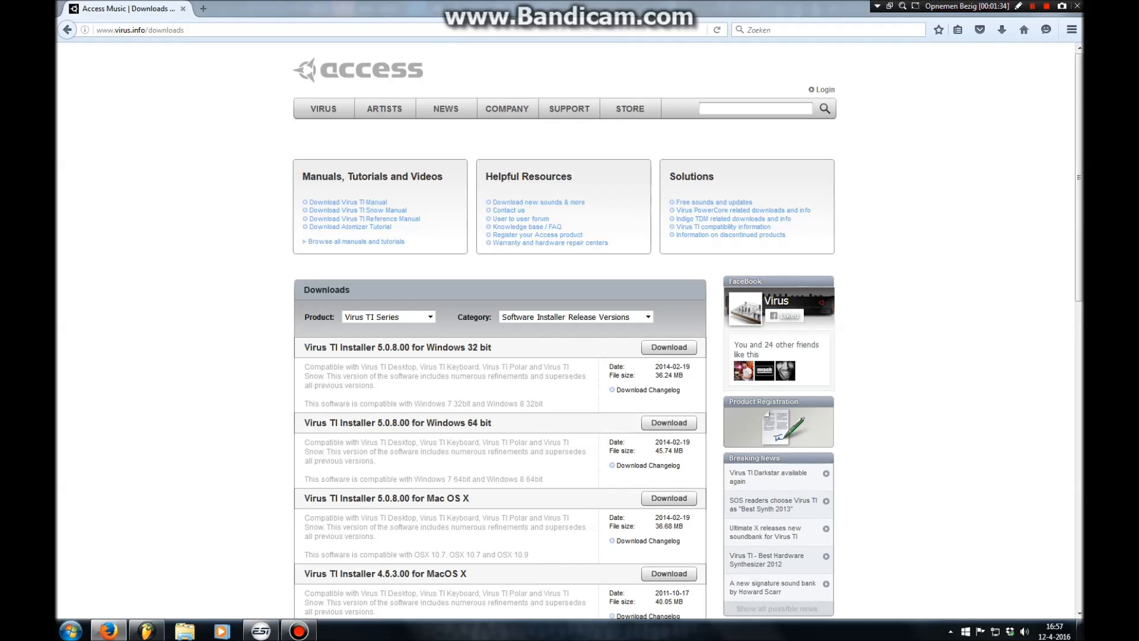
Examine the Virus TI Installer 5.0.8.00 entries for Windows 32 bit and 64 bit and the site's sign-in form.
drag(468, 347, 491, 347)
drag(468, 423, 491, 423)
click(504, 423)
click(824, 90)
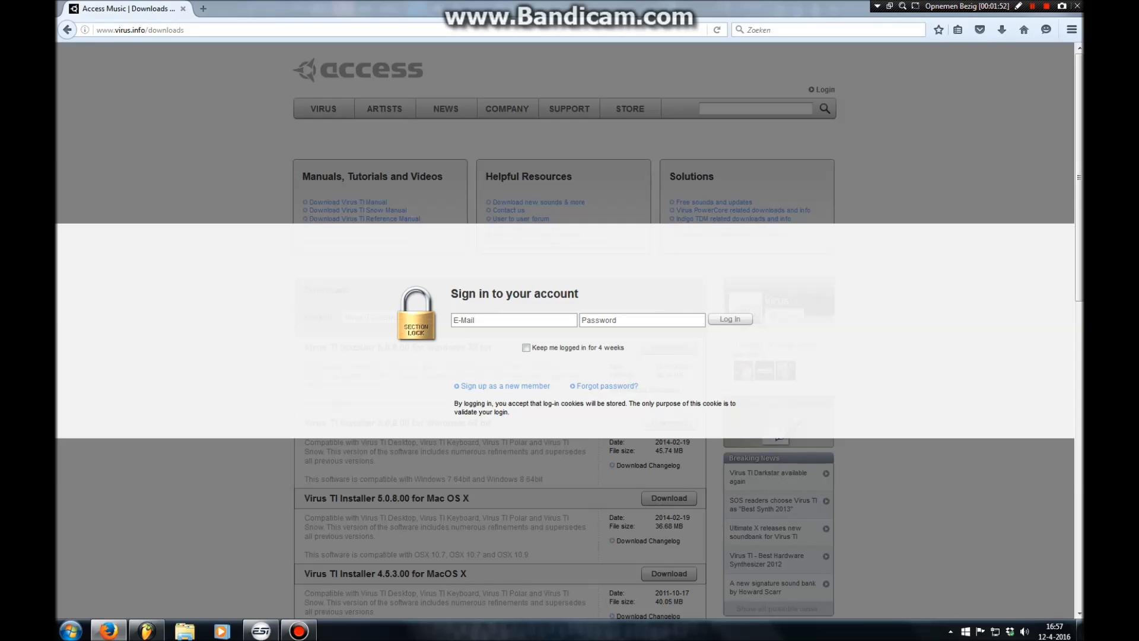
key(Escape)
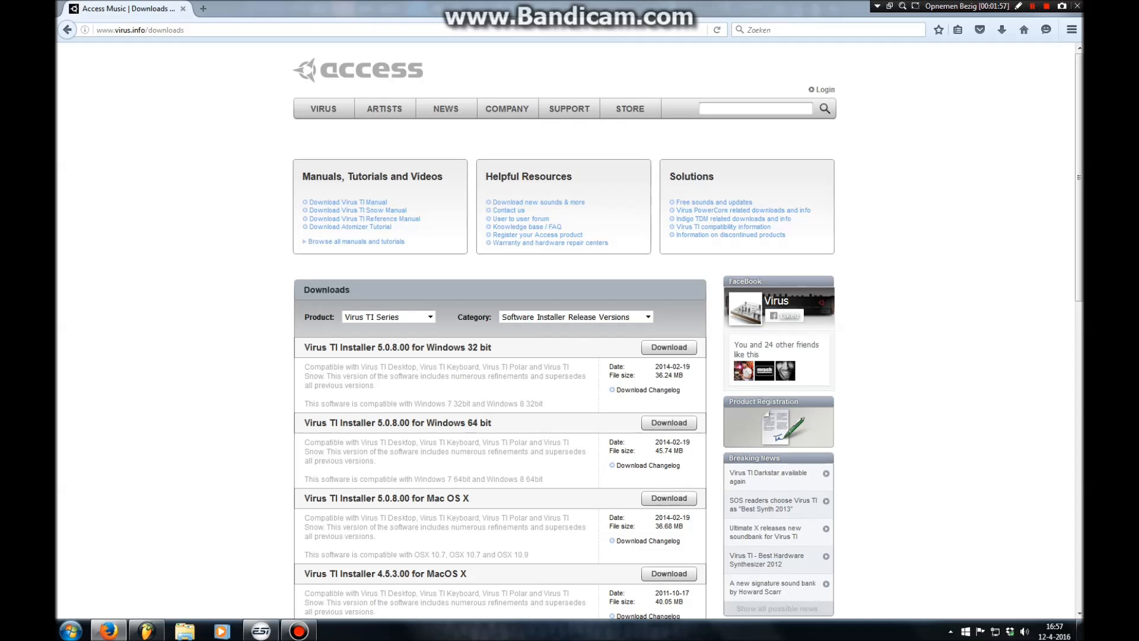
Switch to FL Studio, refresh the plugin list in the file settings and close the settings.
click(145, 630)
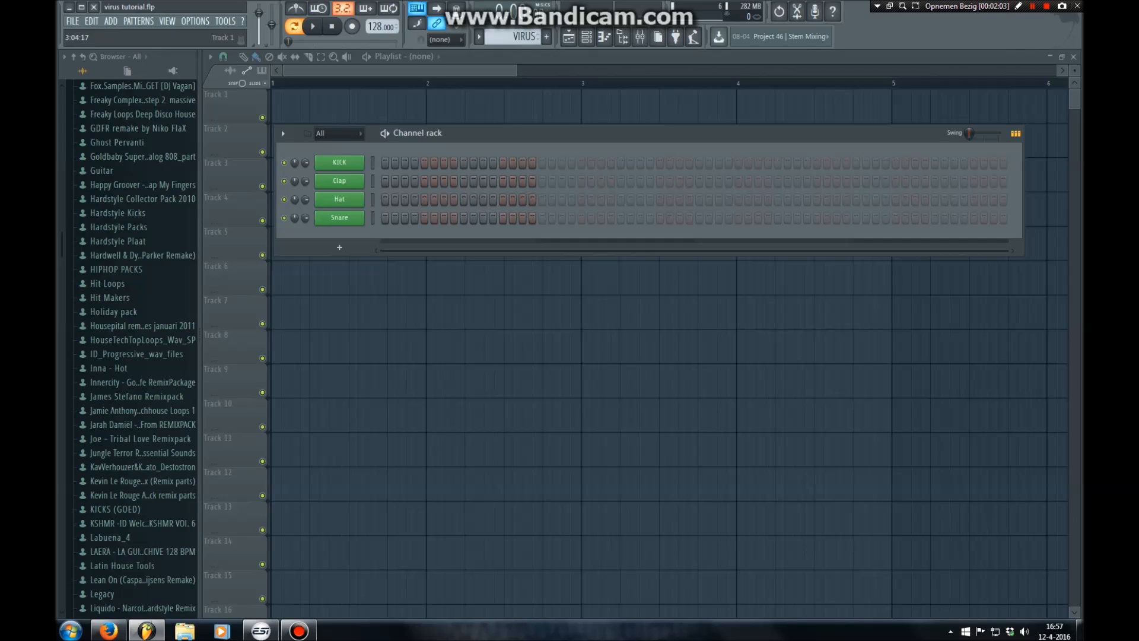
click(195, 20)
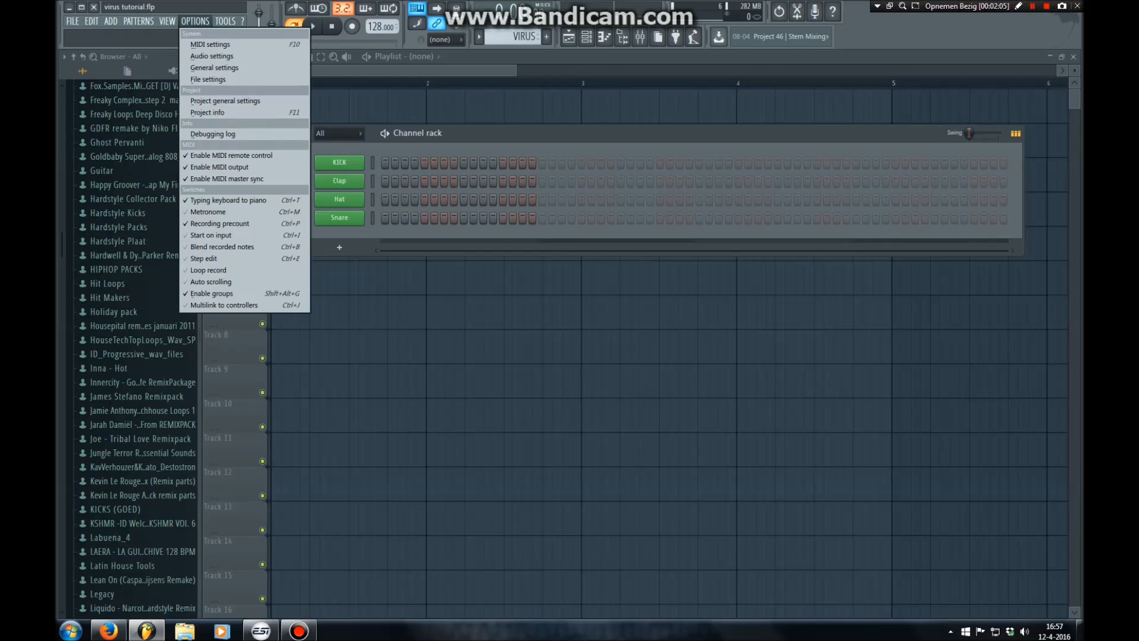
key(Return)
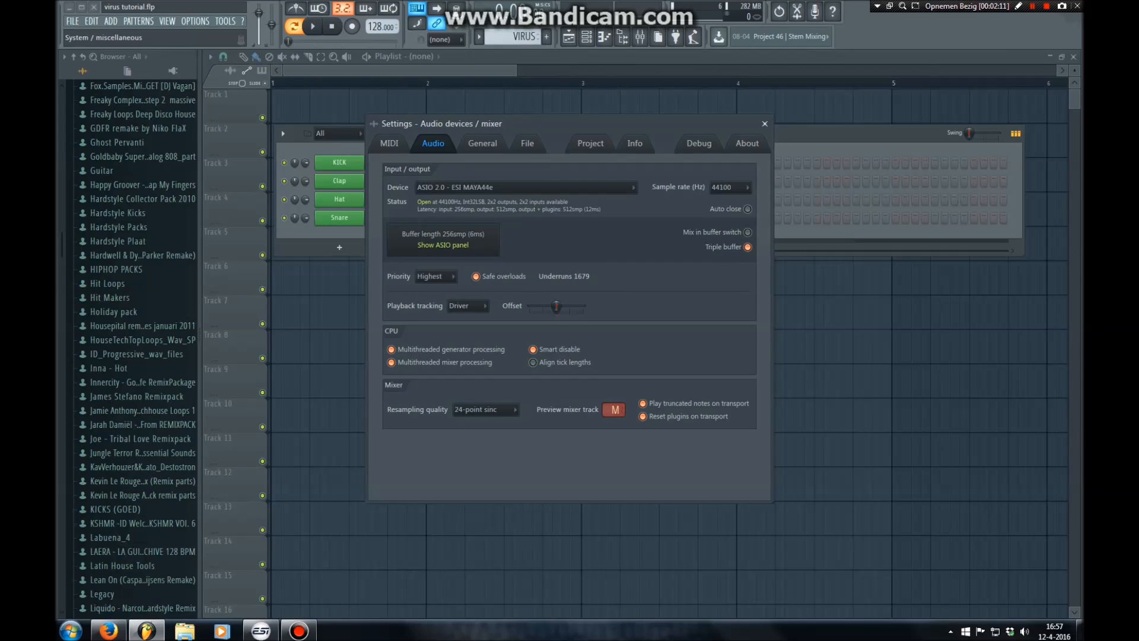
click(483, 144)
click(527, 144)
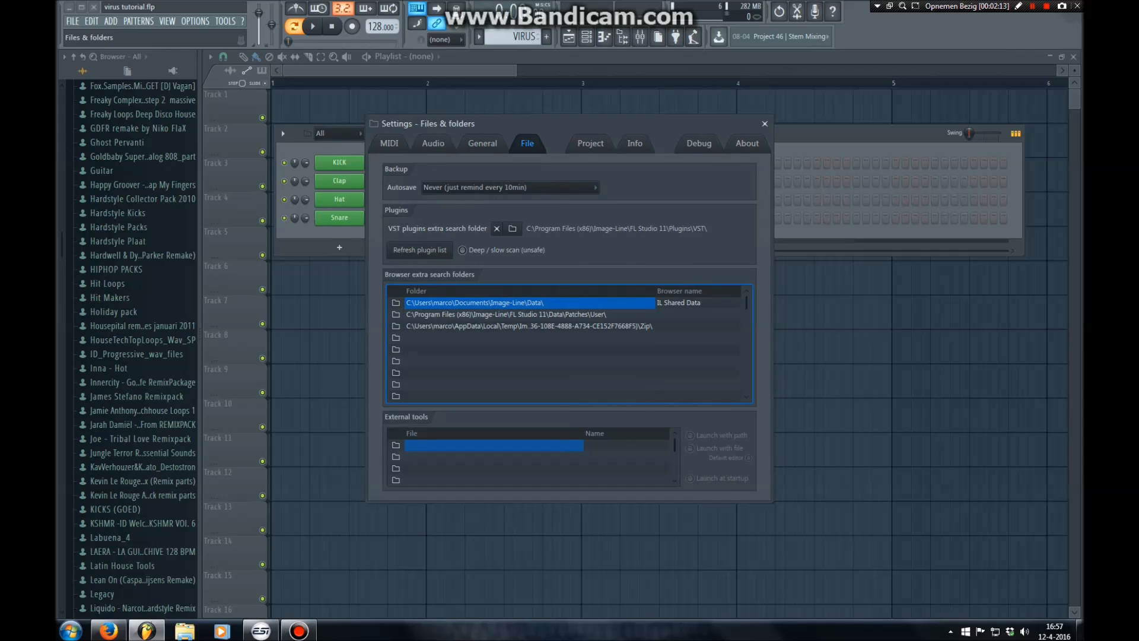
click(420, 249)
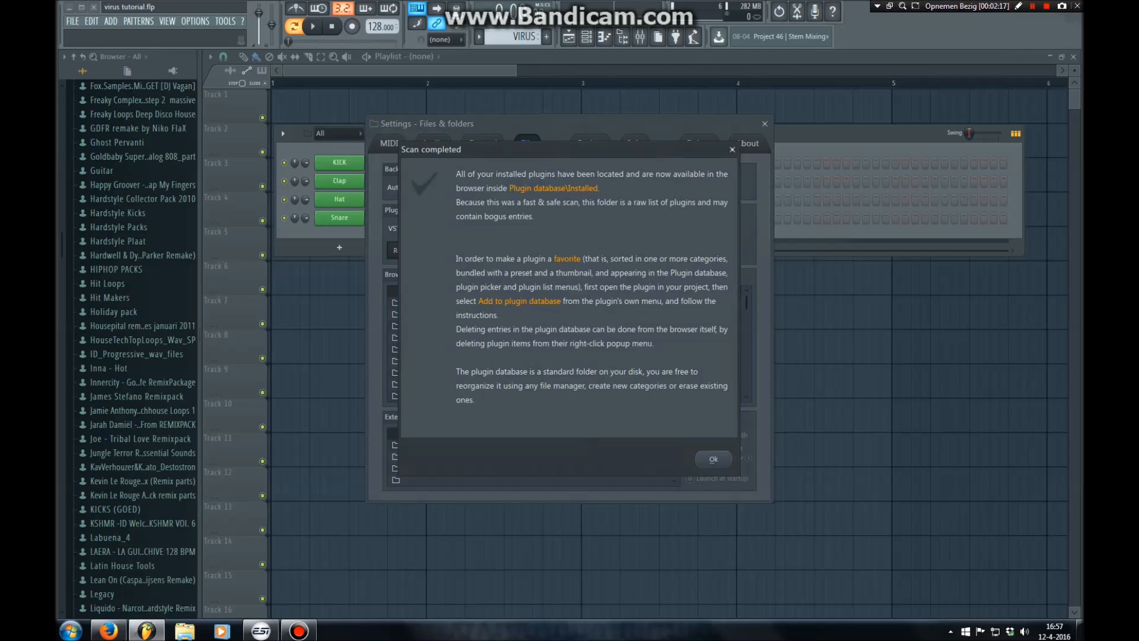
click(713, 459)
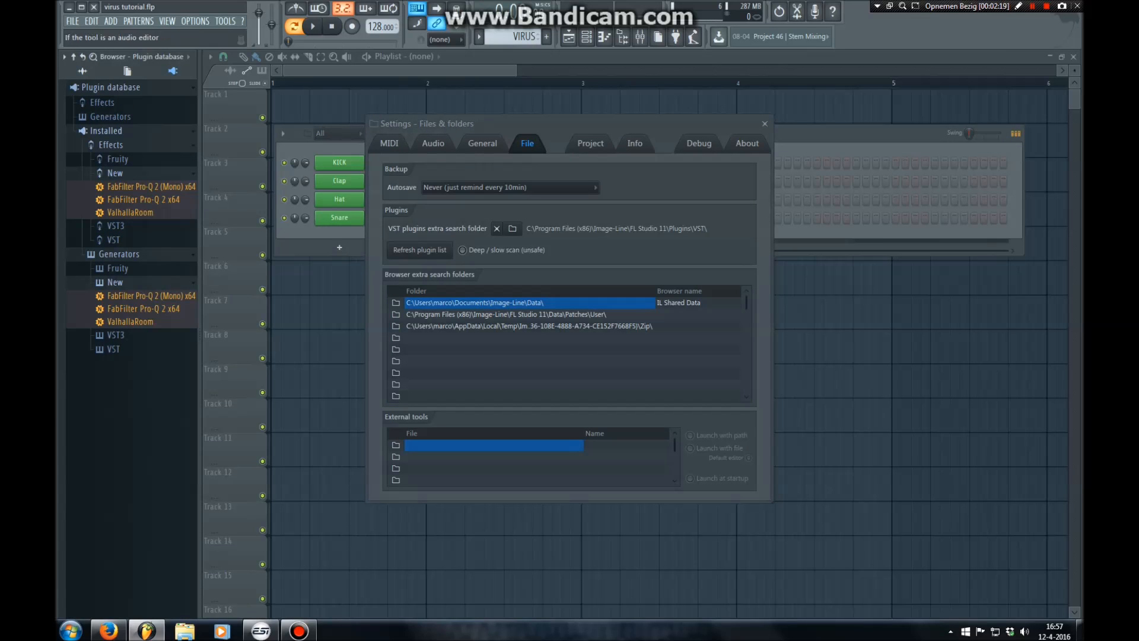
click(764, 123)
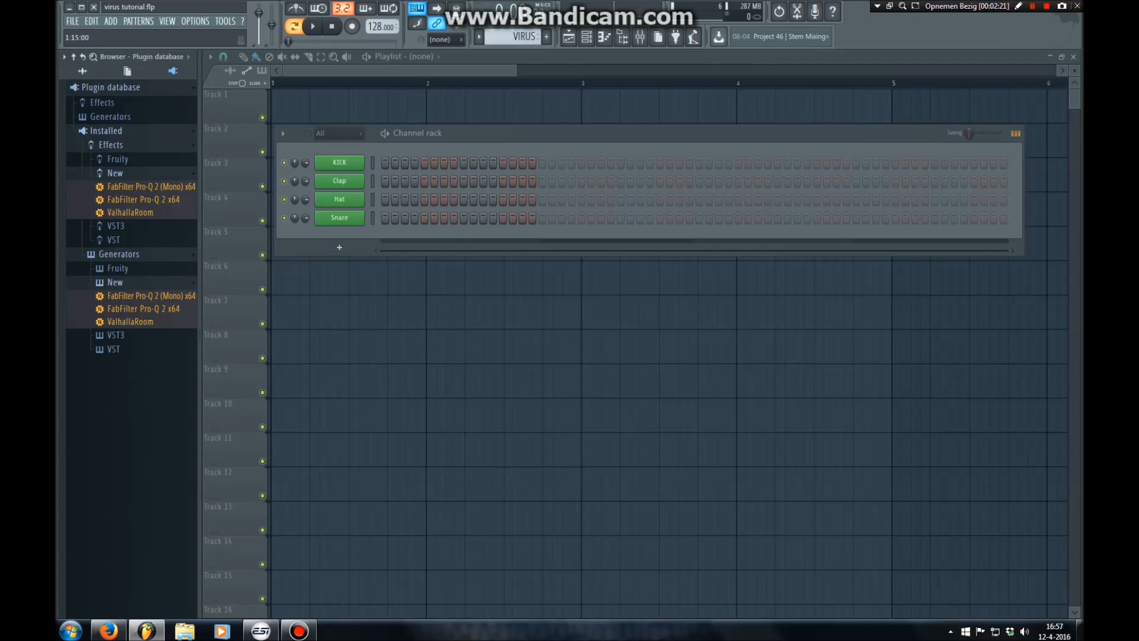
Expand the installed VST generators in the plugin database and collapse the New folders of the generators and effects.
click(113, 349)
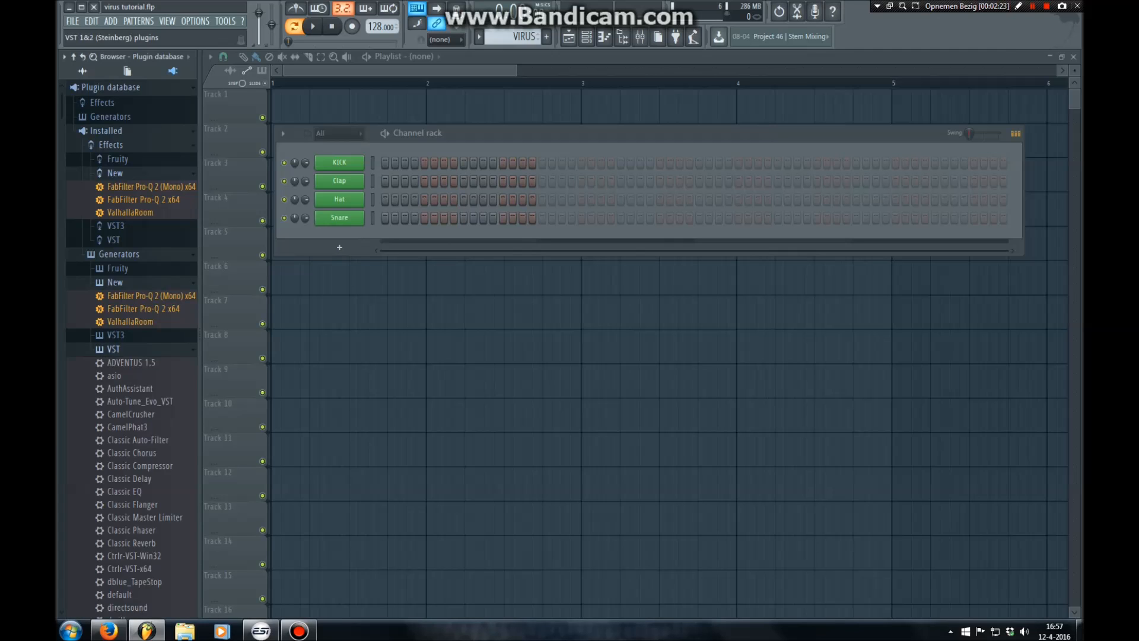
scroll(140, 397, down, 1)
scroll(131, 355, down, 10)
scroll(130, 356, up, 6)
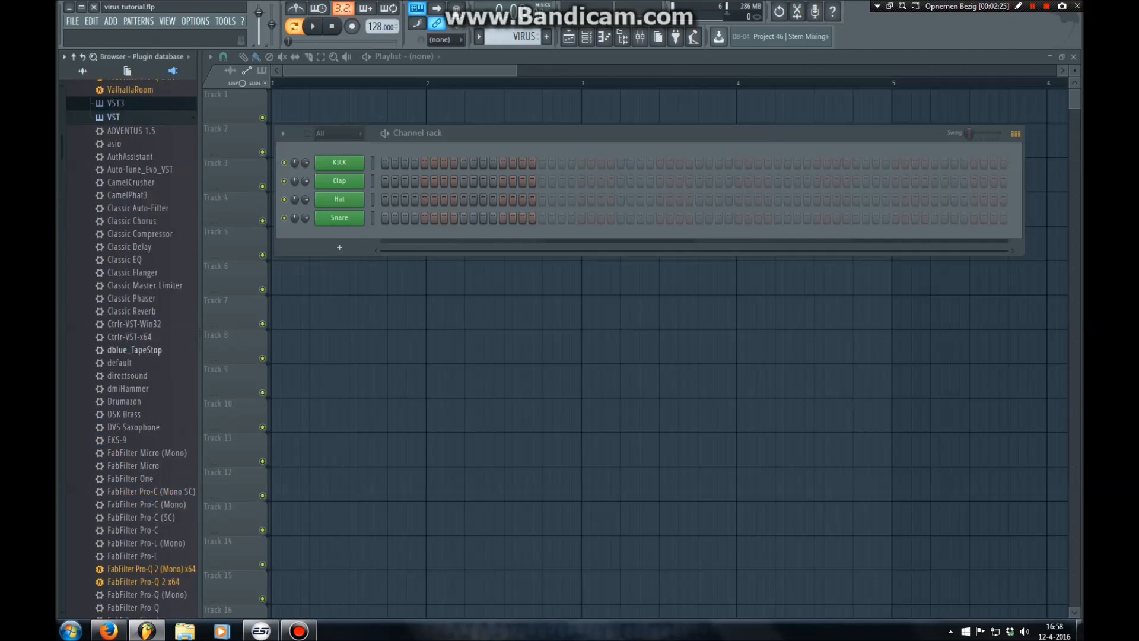
scroll(132, 326, up, 4)
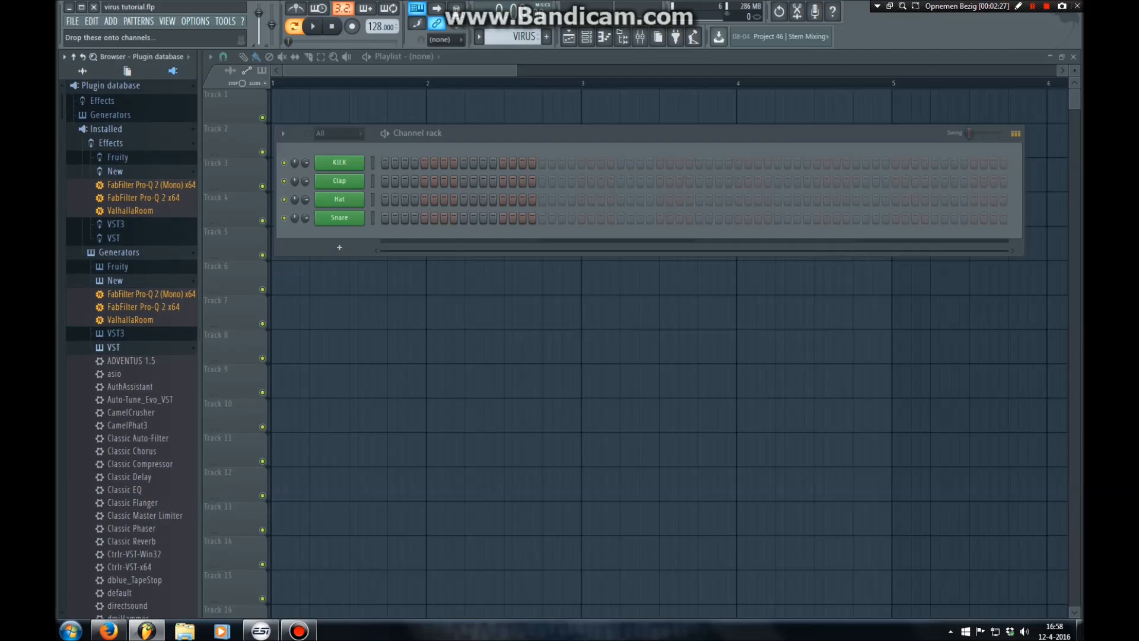
click(115, 282)
click(115, 174)
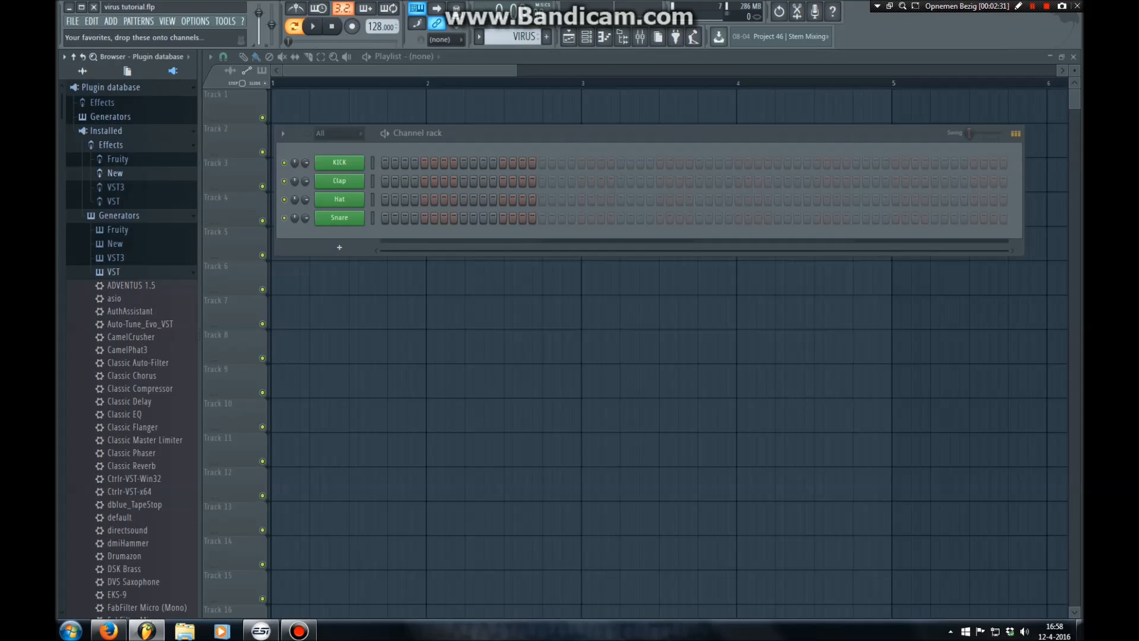
Add the Virus TI VST generator to the channel rack and close its plugin window.
scroll(131, 350, down, 20)
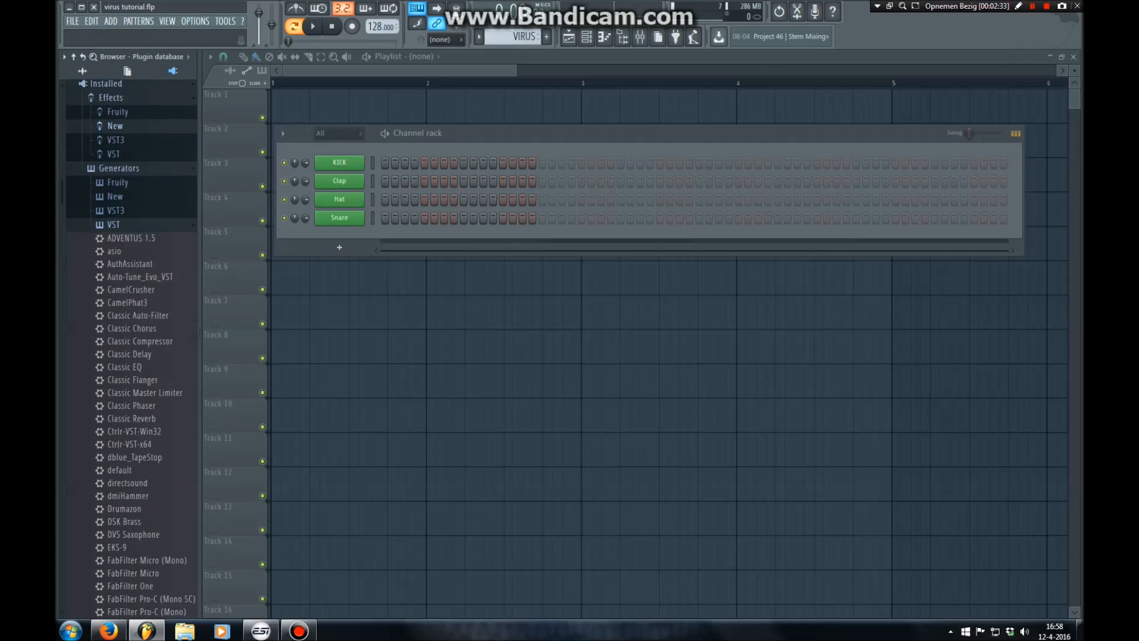
scroll(128, 509, down, 8)
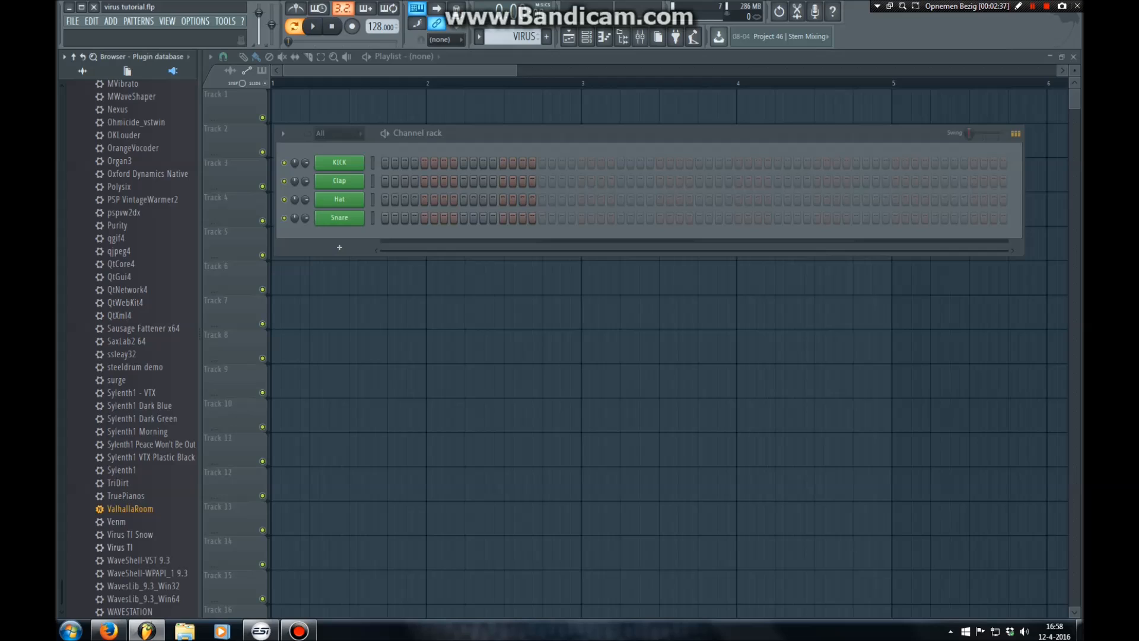
drag(120, 546, 332, 261)
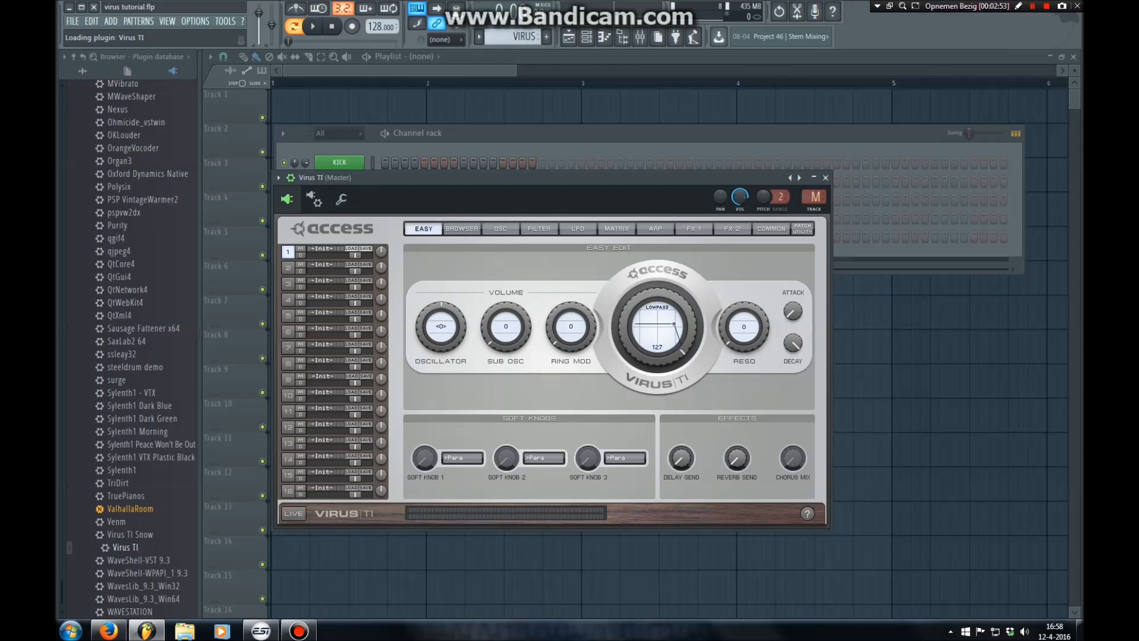
click(825, 177)
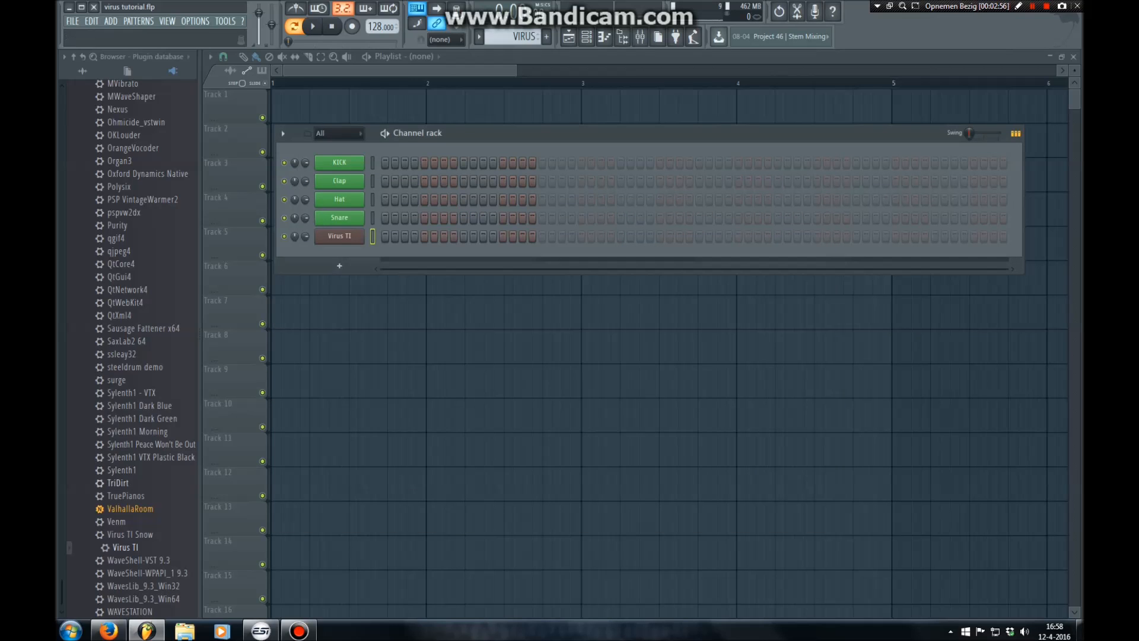
Look at the other ways to load Virus TI from the browser and the new-channel list, and view its plugin window.
right_click(144, 547)
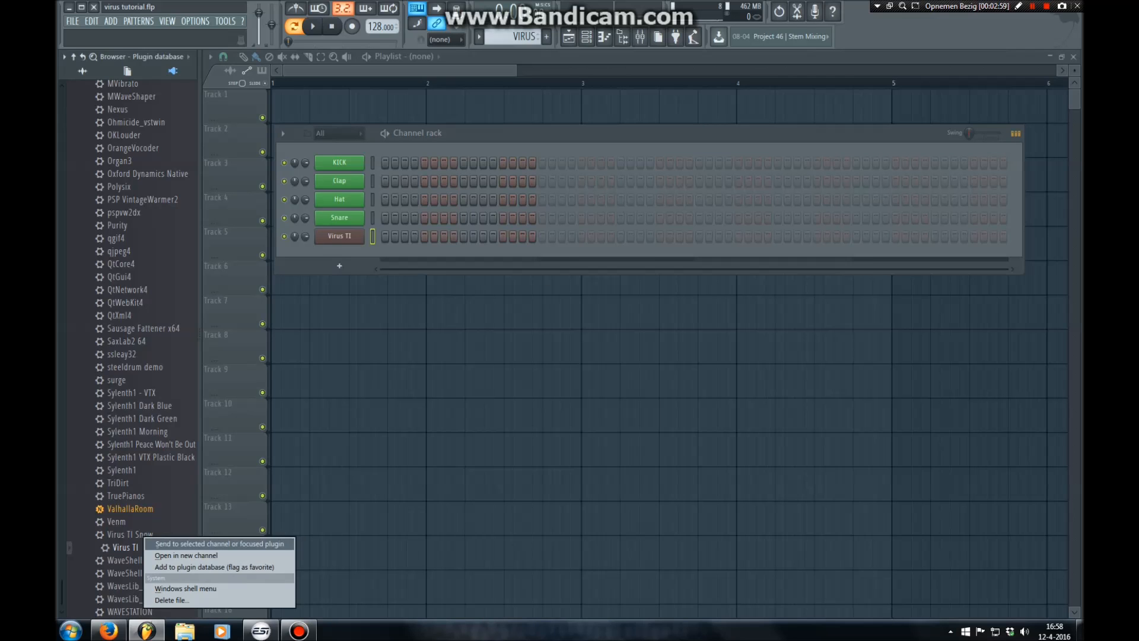
click(218, 544)
click(339, 265)
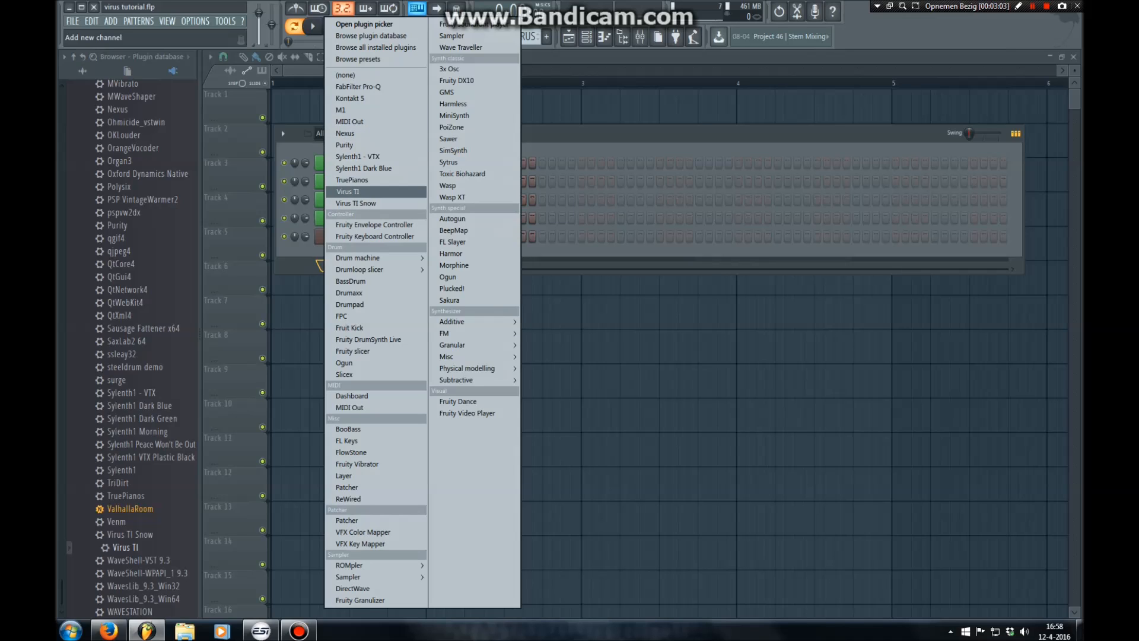
click(350, 191)
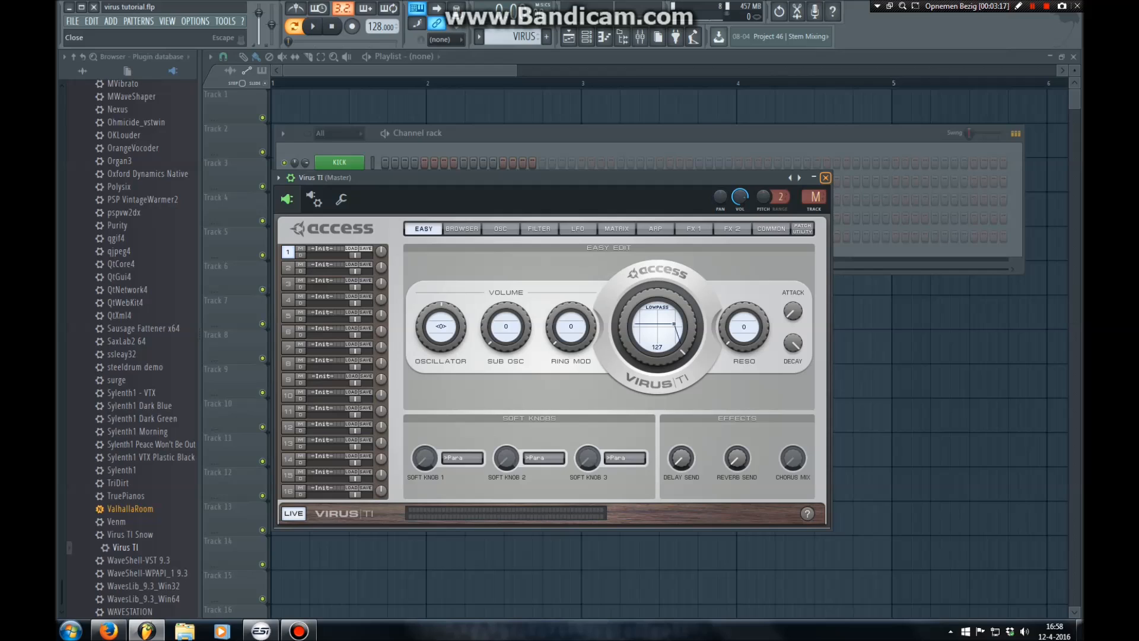
click(825, 178)
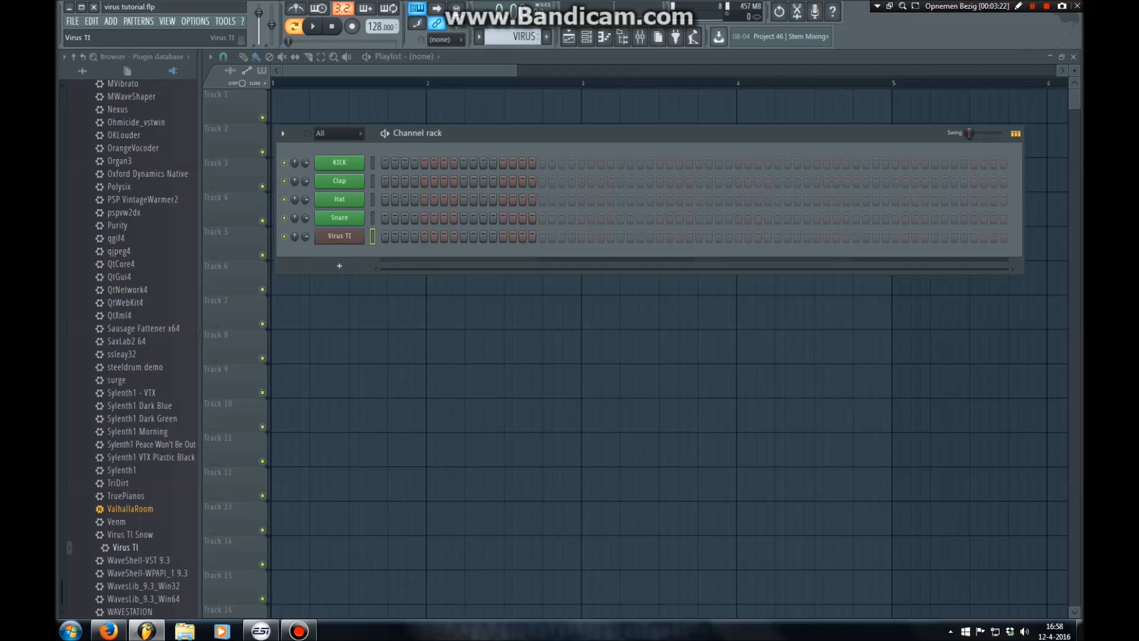
Add a MIDI Out channel to the channel rack, keeping it on MIDI channel 1 and port 0.
click(324, 265)
mouse_move(328, 259)
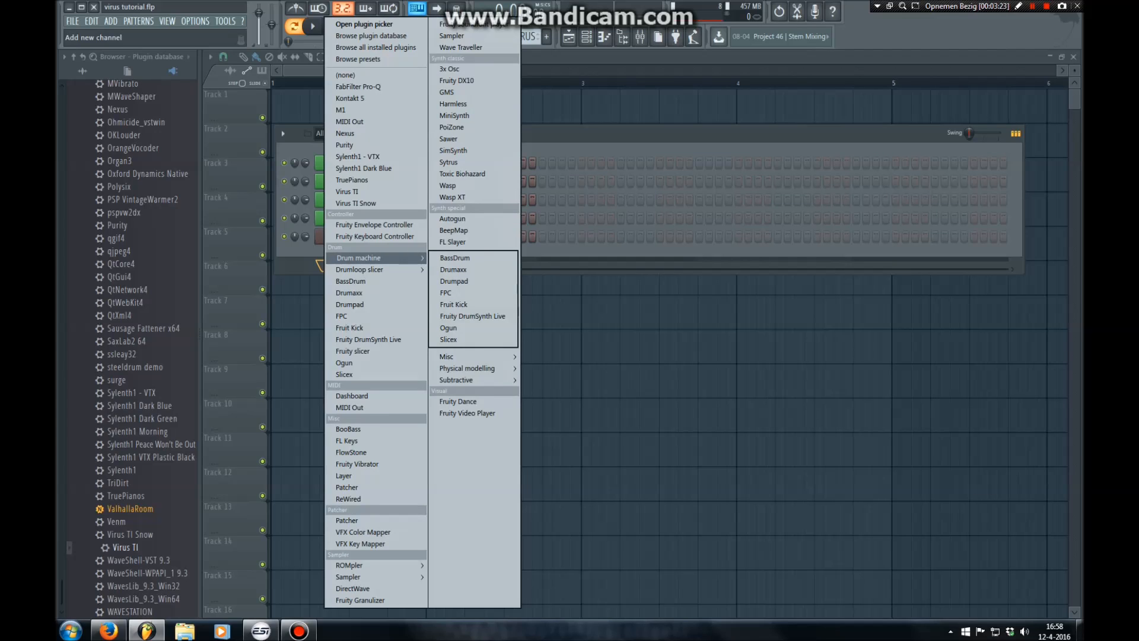
click(349, 122)
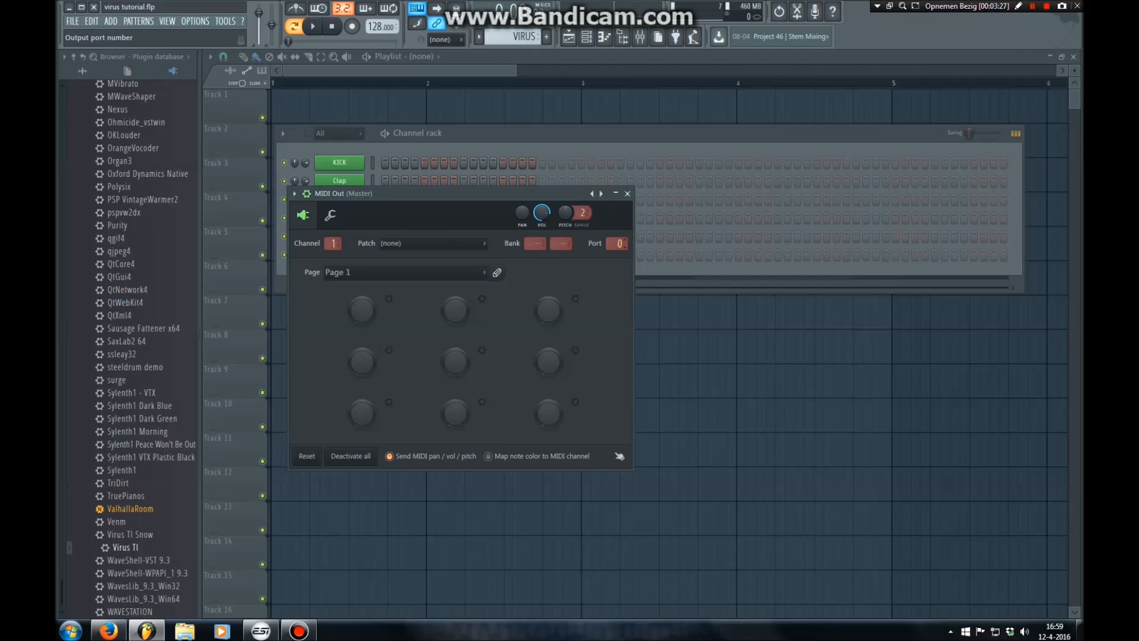
click(627, 194)
Add a second MIDI Out channel on MIDI channel 2 and close its window.
click(324, 284)
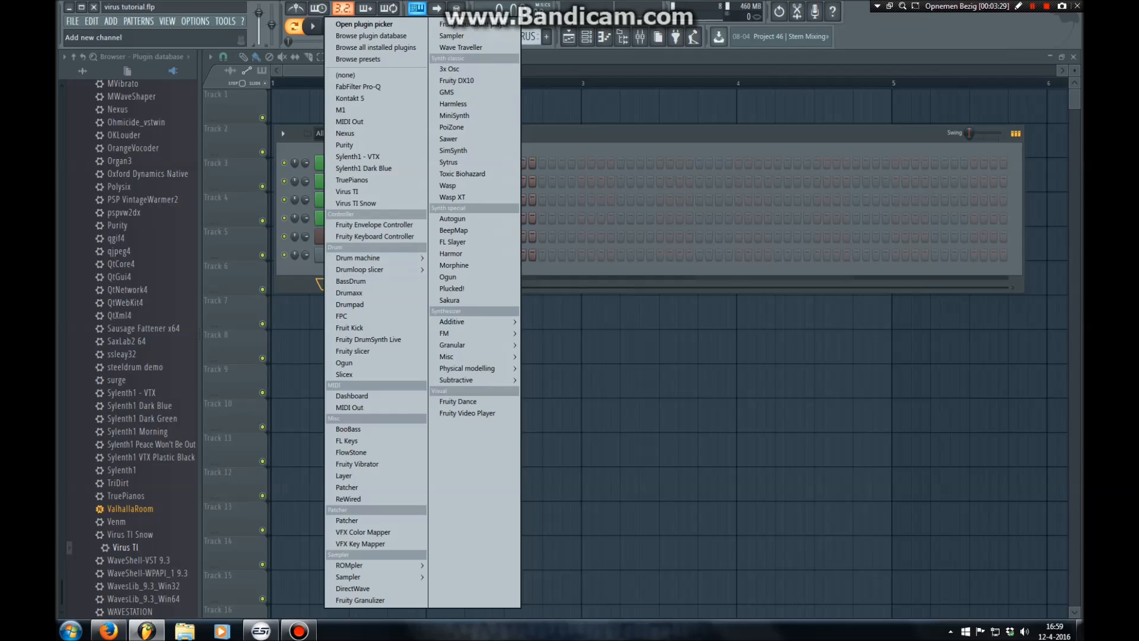
click(349, 122)
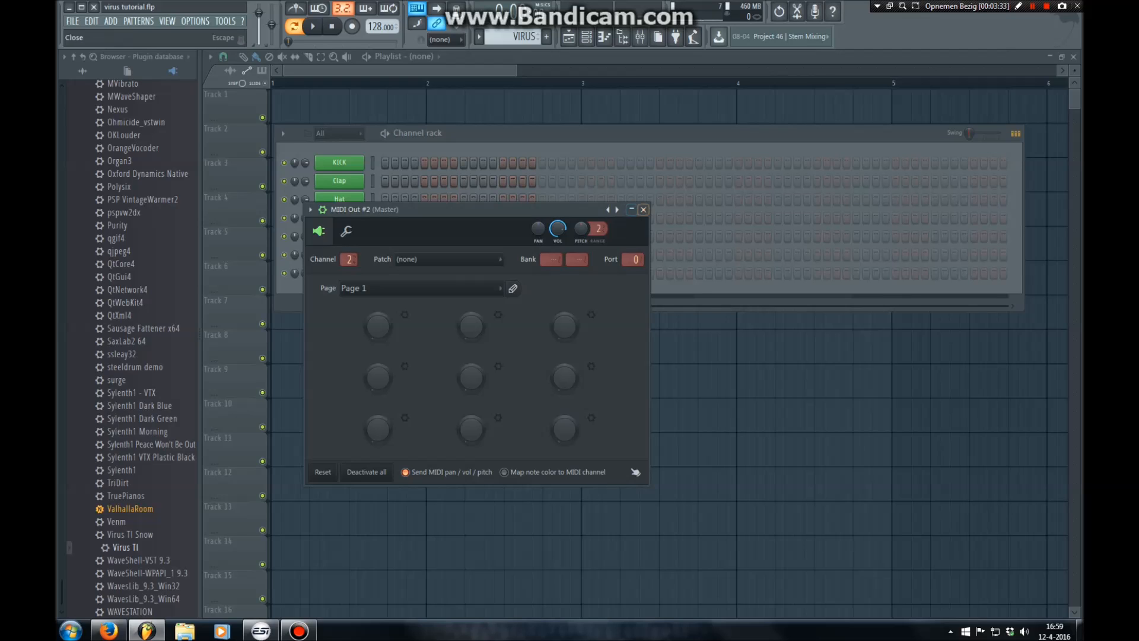
click(643, 210)
Add a third MIDI Out channel, set its MIDI channel to 3 and close its window.
click(320, 302)
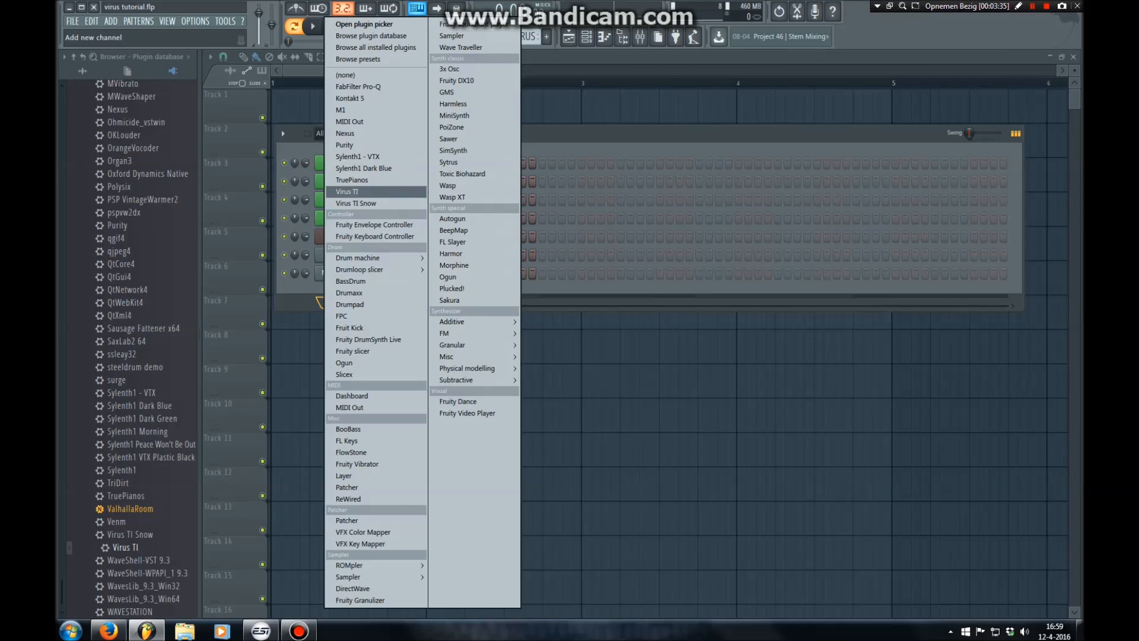
click(349, 122)
drag(365, 275, 365, 266)
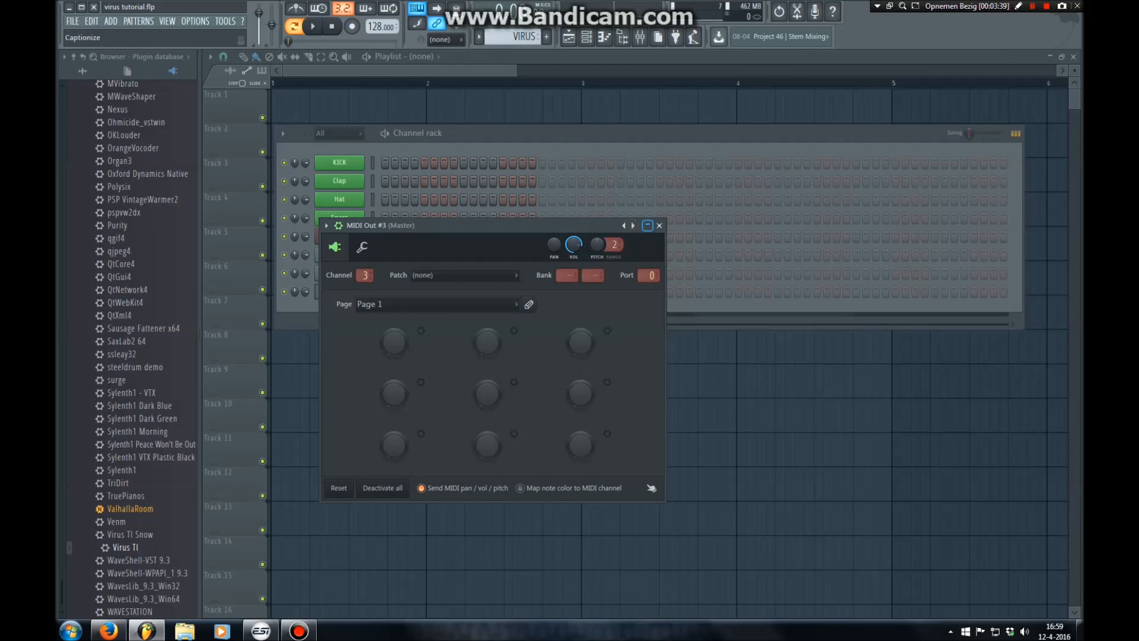
click(659, 226)
Add a fourth MIDI Out channel, set its MIDI channel to 4 and close its window.
click(319, 320)
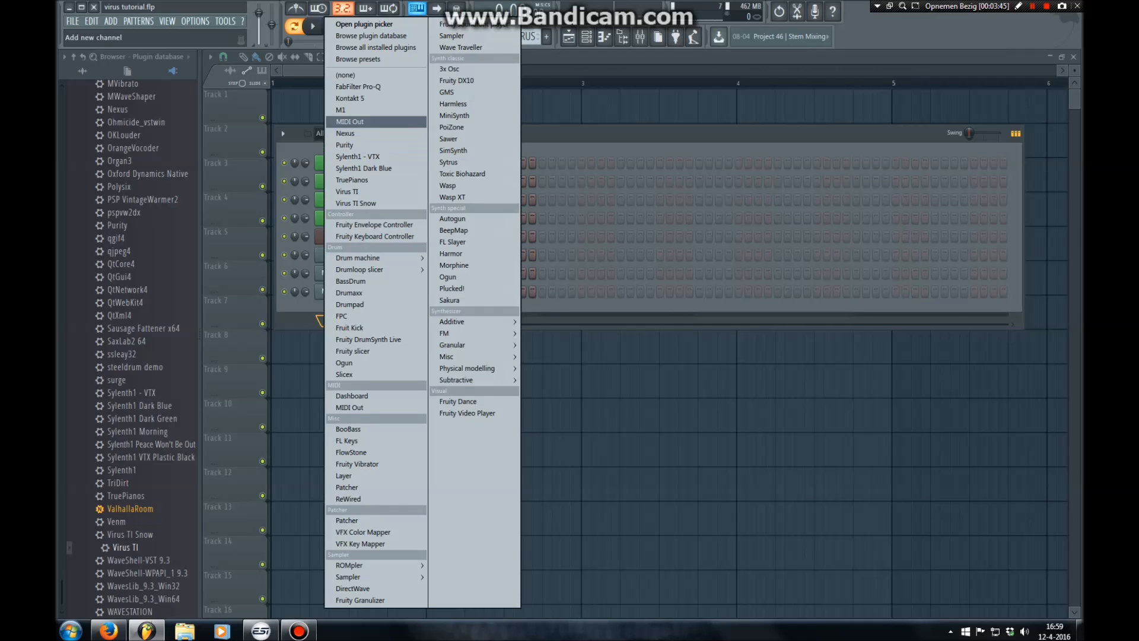
click(349, 121)
scroll(254, 164, up, 1)
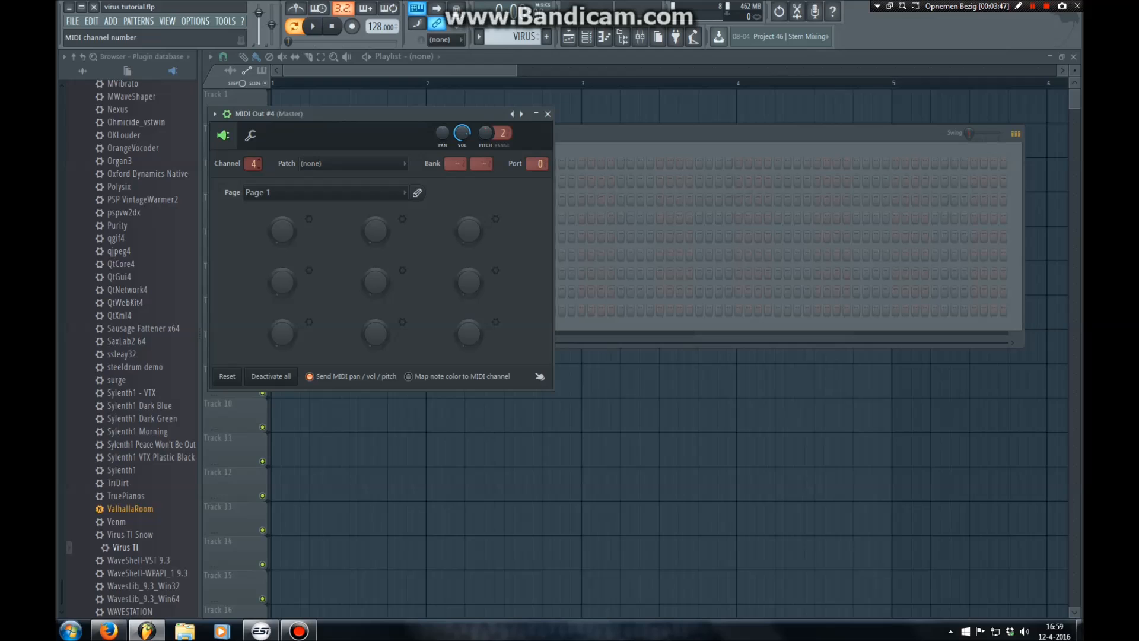
click(547, 113)
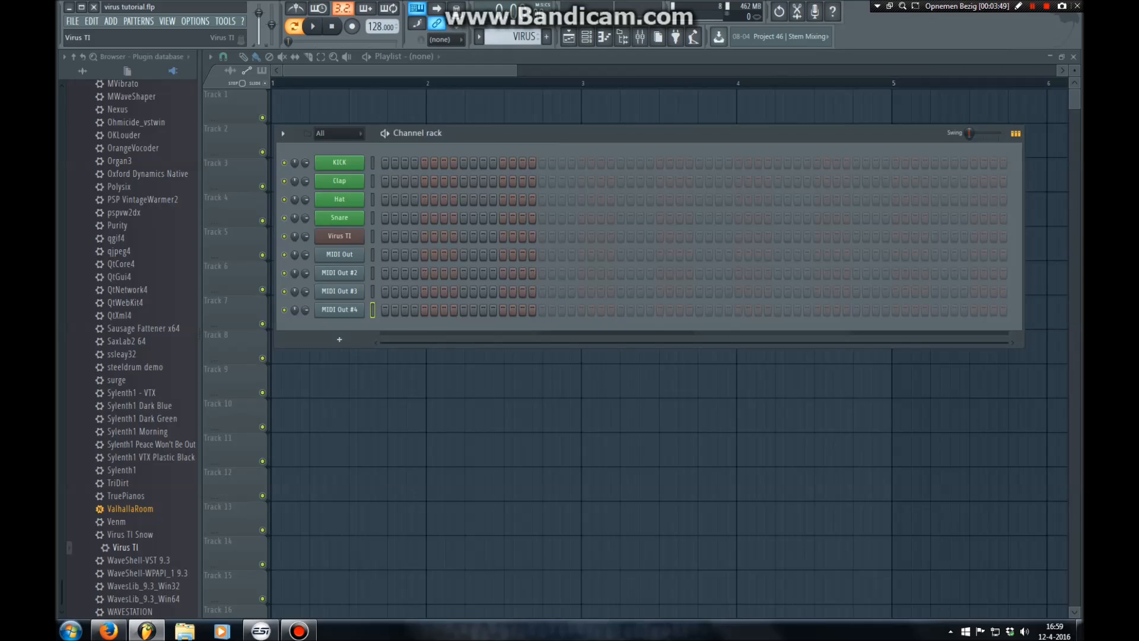
Set both the MIDI input port and the MIDI output port of the Virus TI plugin to 0.
click(340, 236)
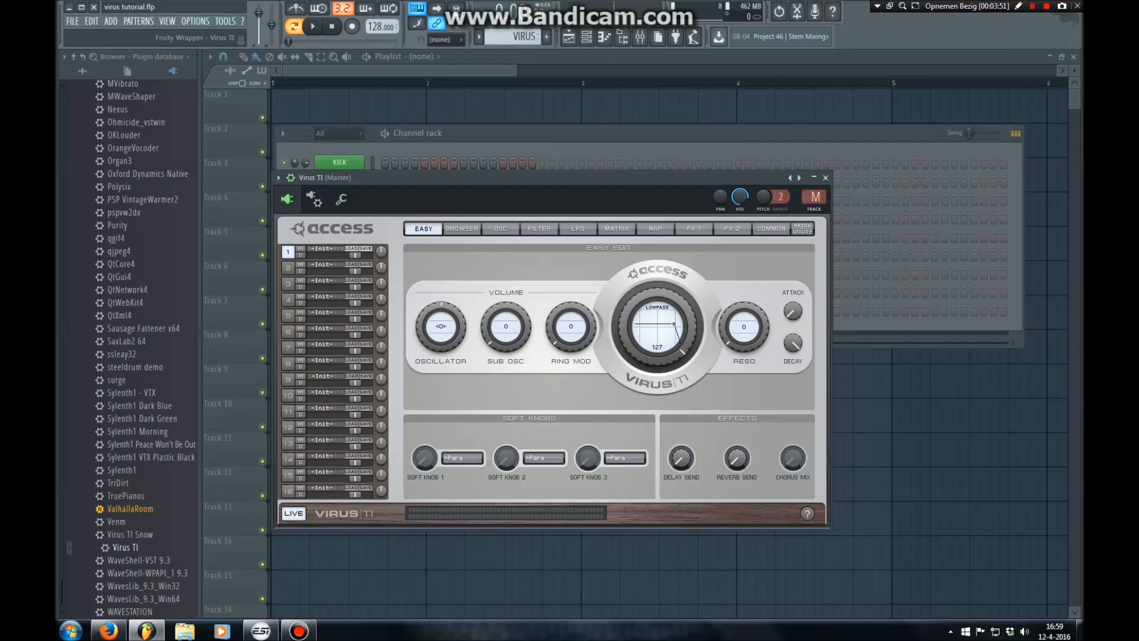
drag(416, 178, 483, 156)
click(382, 177)
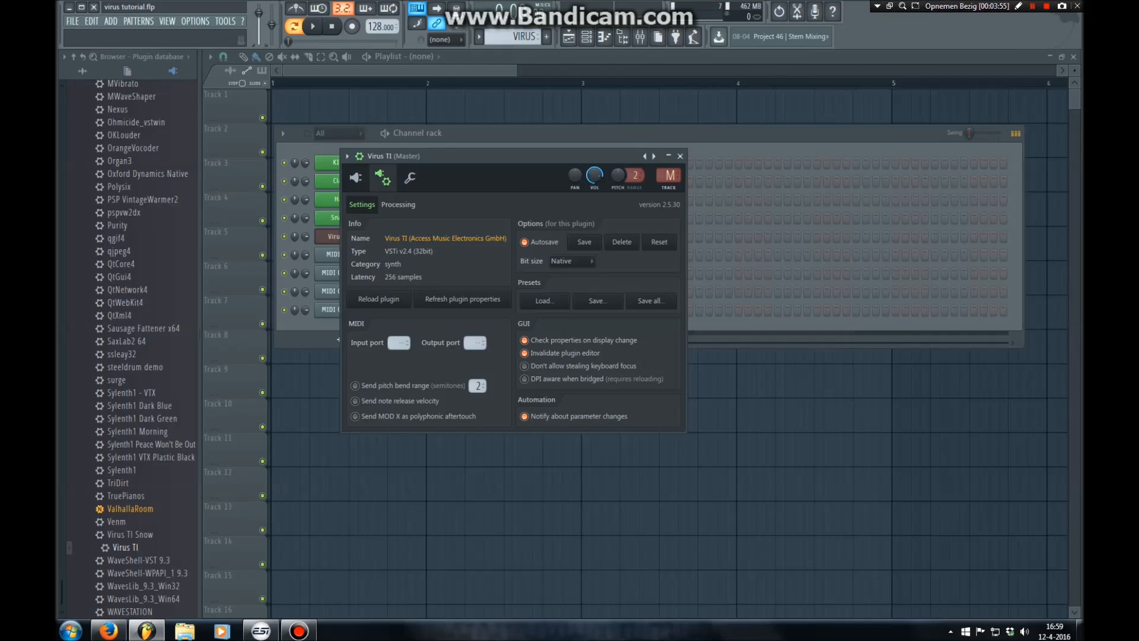
click(406, 340)
click(483, 341)
click(355, 177)
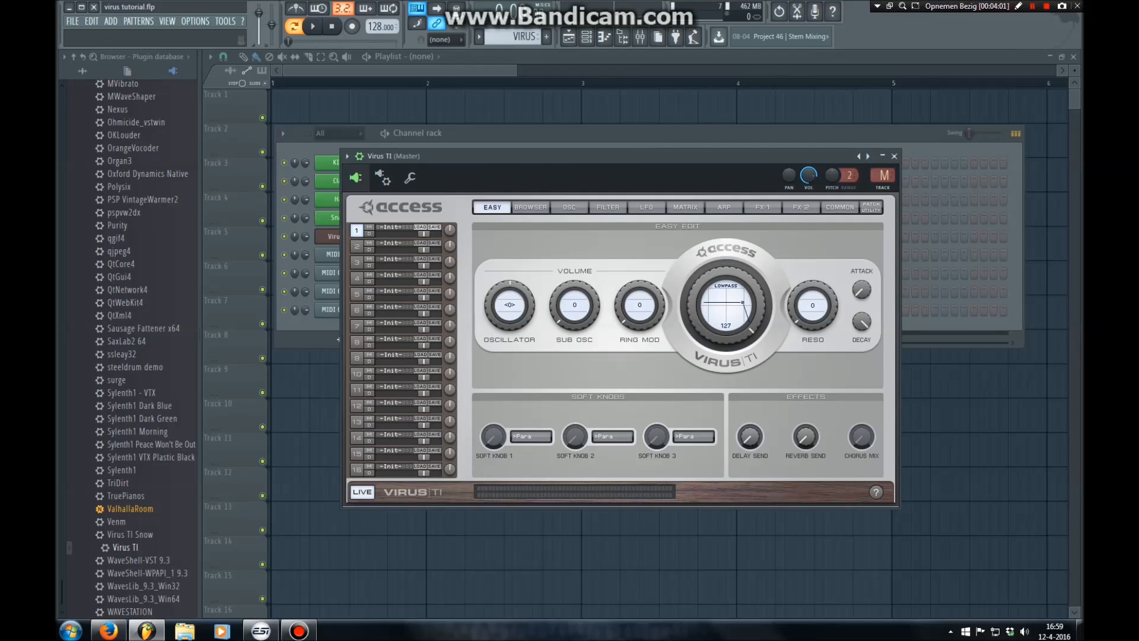
click(383, 177)
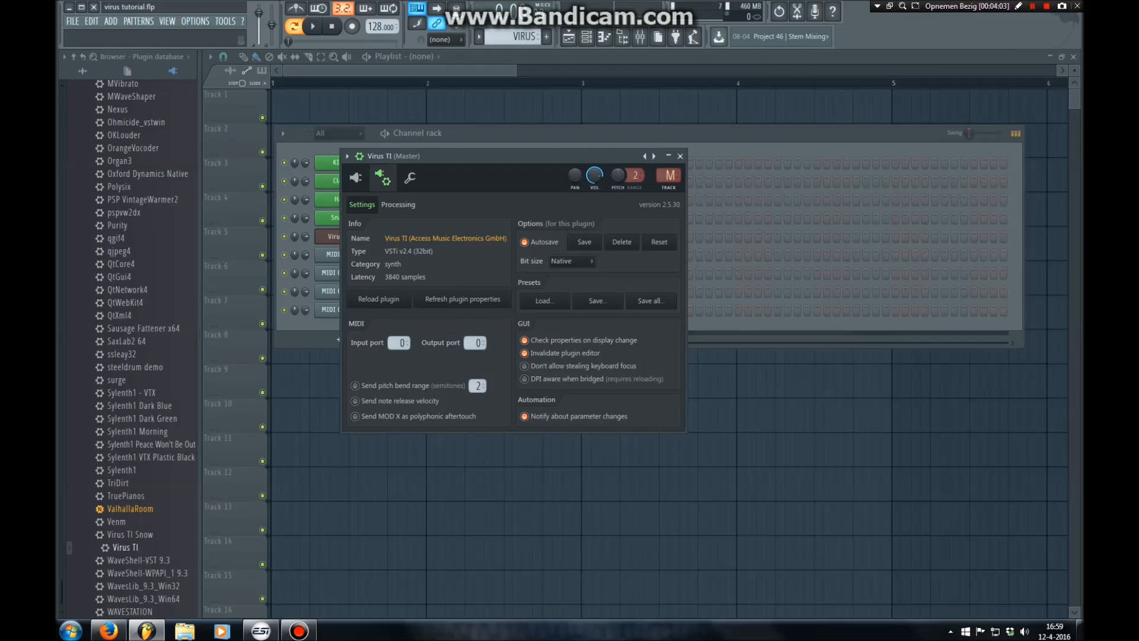
click(355, 177)
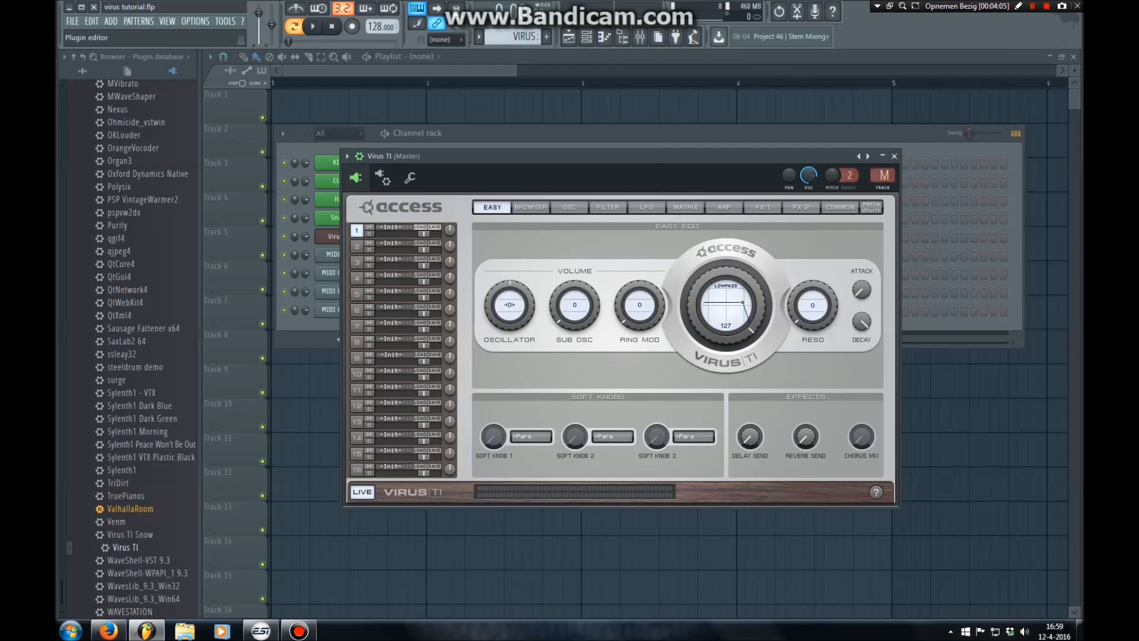
Map the Virus TI outputs 1, 2 and 3 to mixer track offsets 1, 2 and 3, and close the plugin window.
click(382, 177)
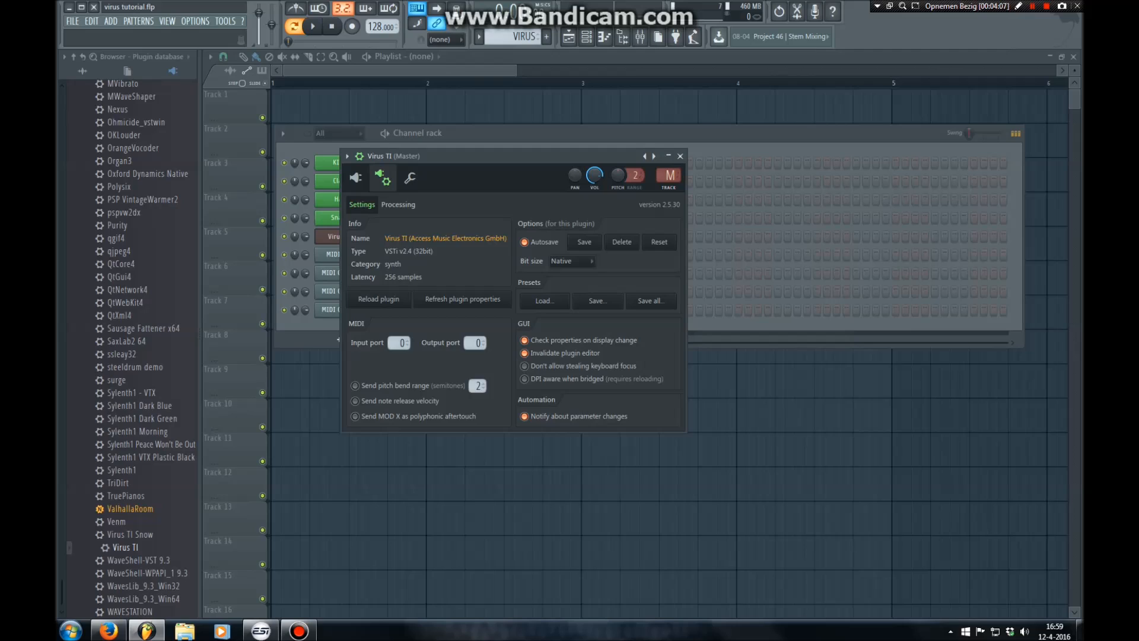
click(398, 204)
drag(652, 323, 652, 347)
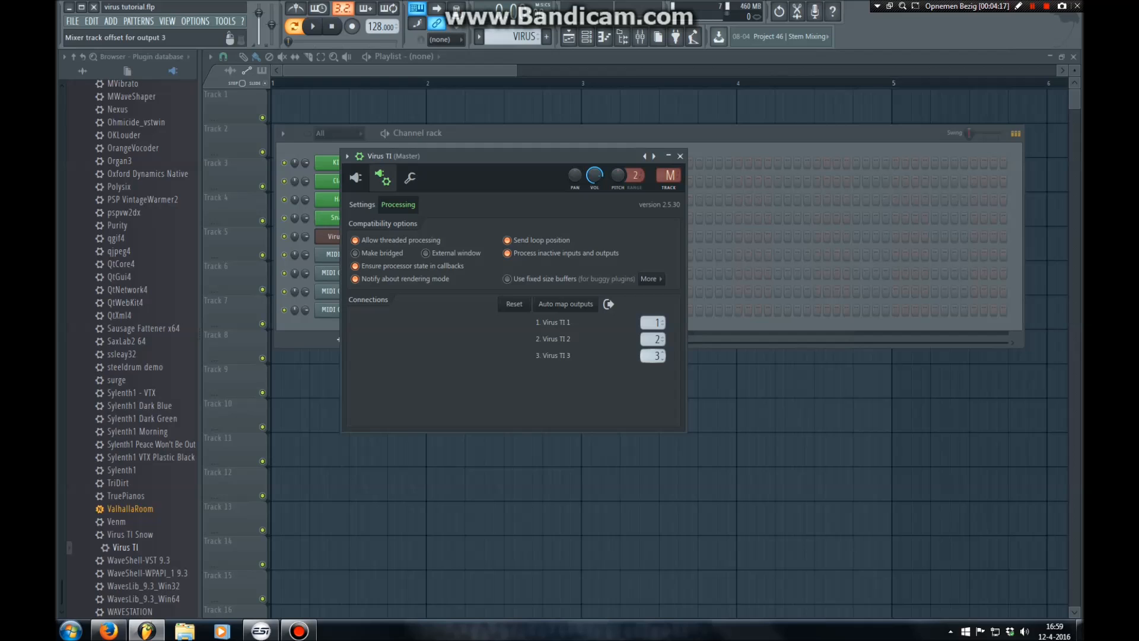
click(680, 156)
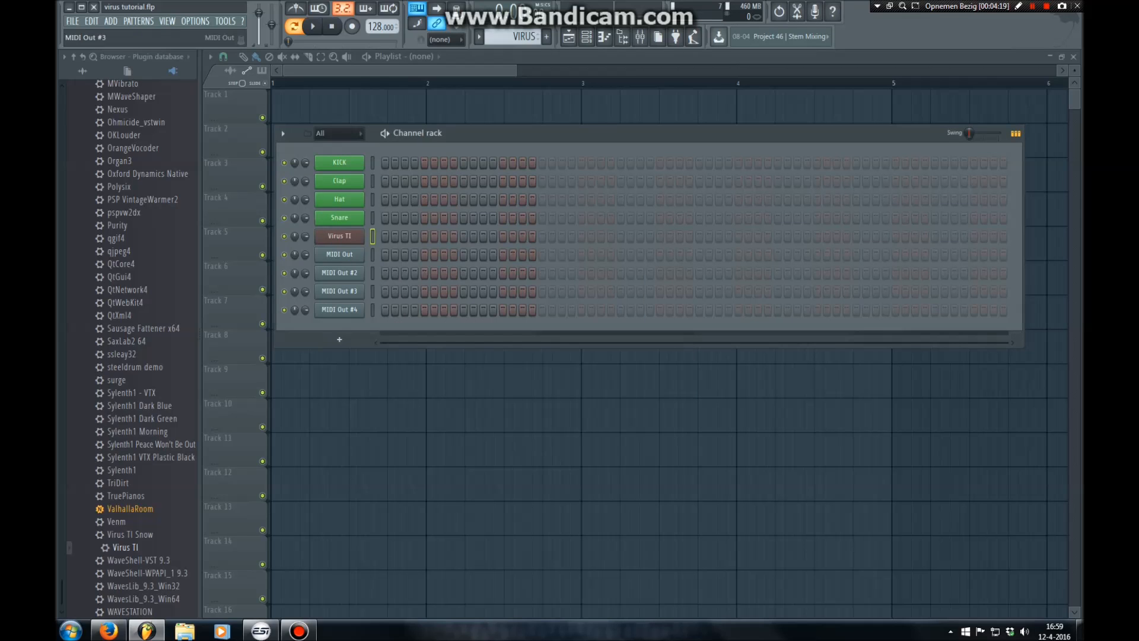
Place the Virus TI window beside the channel rack and play the MIDI Out channels to check which part each one triggers.
click(339, 236)
click(356, 178)
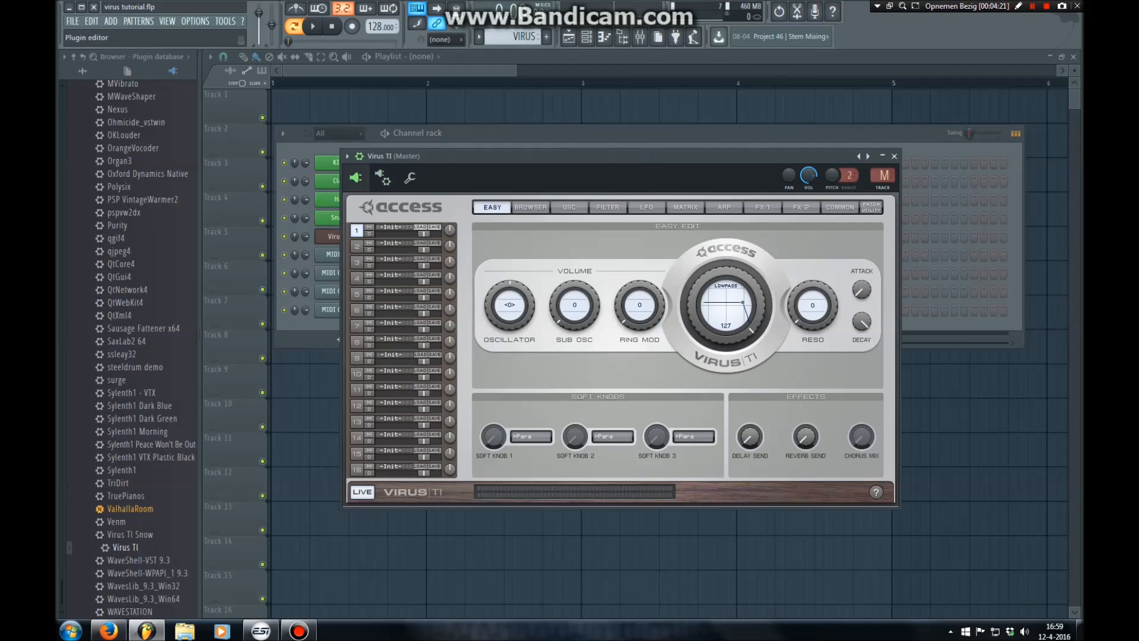
drag(463, 156, 676, 138)
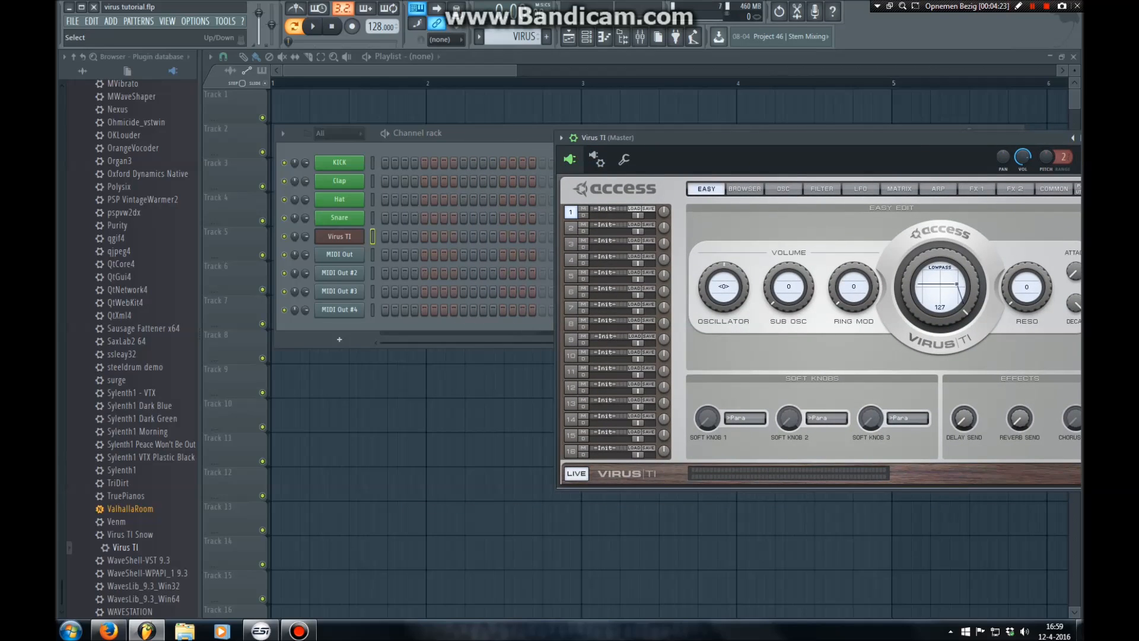
click(372, 273)
click(372, 236)
click(373, 273)
drag(1051, 137, 1039, 301)
click(372, 273)
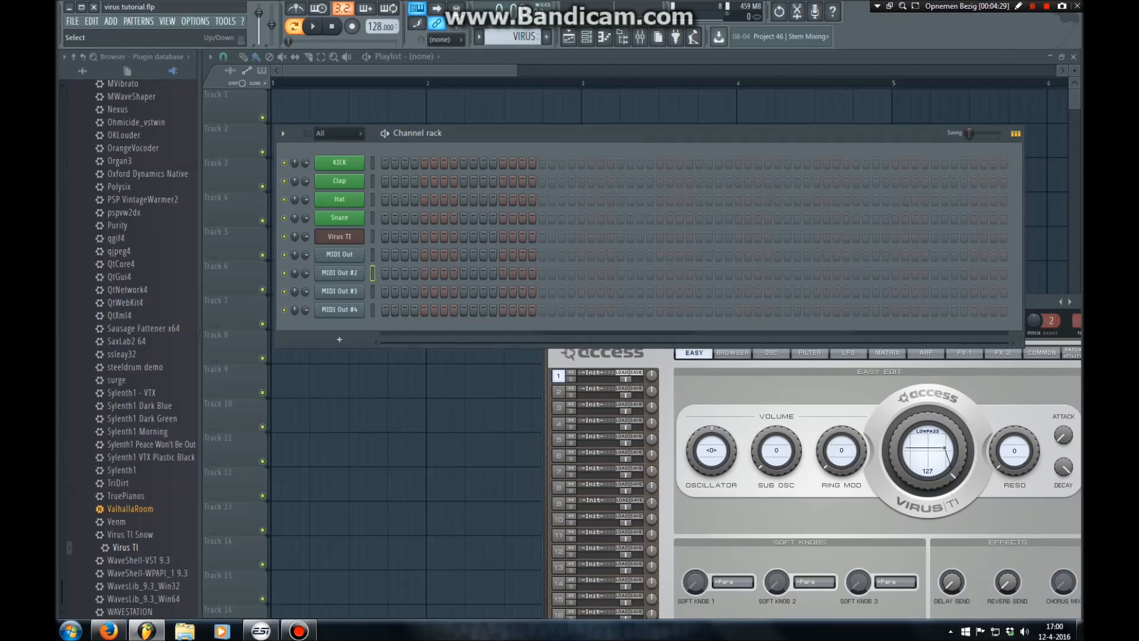
click(372, 292)
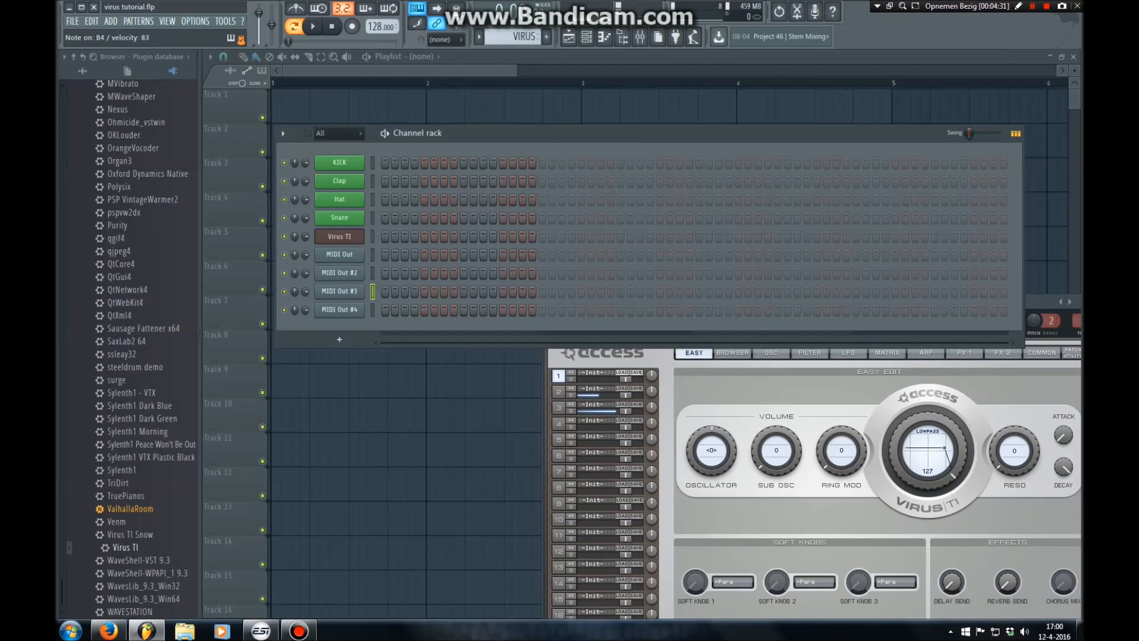
click(372, 310)
click(373, 254)
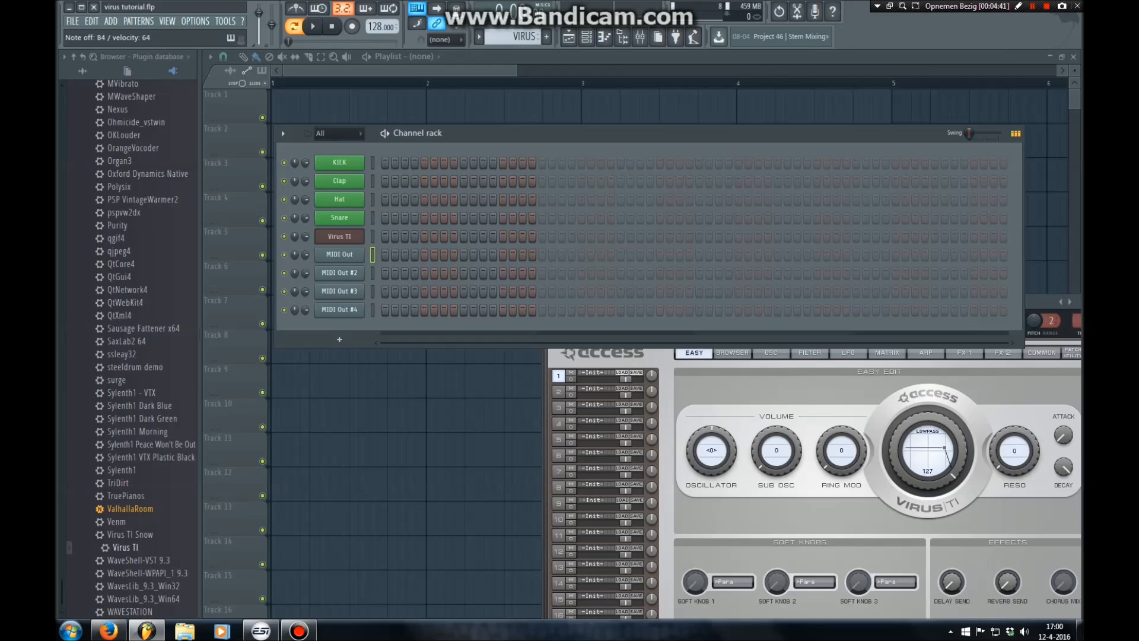
Route the Virus TI channel to mixer track 2 and show that track in the mixer.
click(339, 236)
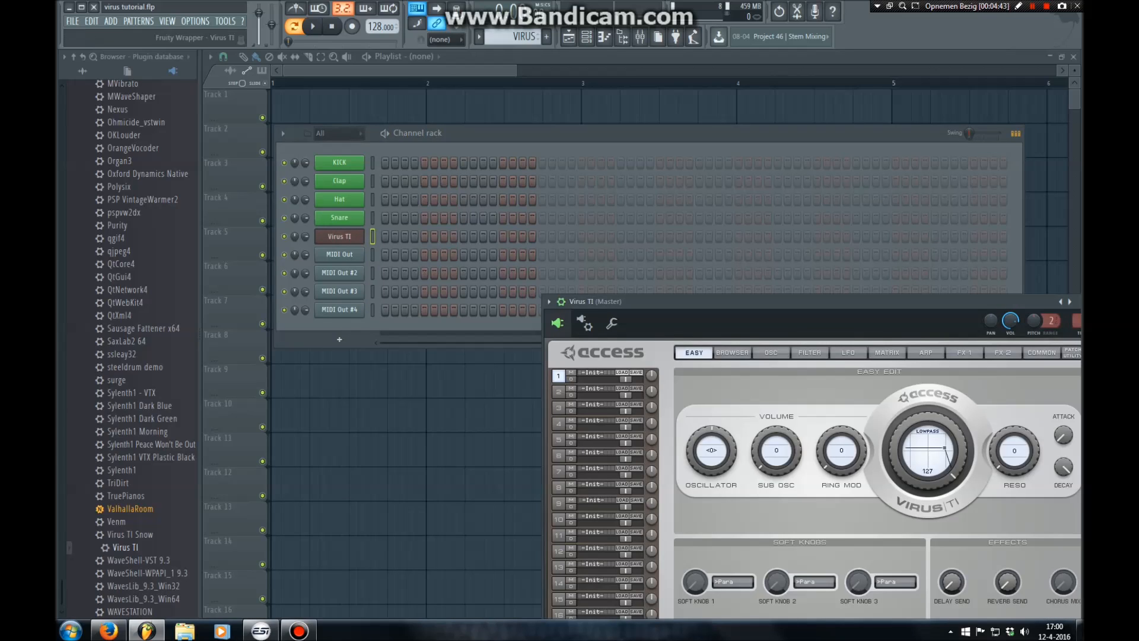
drag(711, 301, 485, 264)
drag(858, 284, 858, 270)
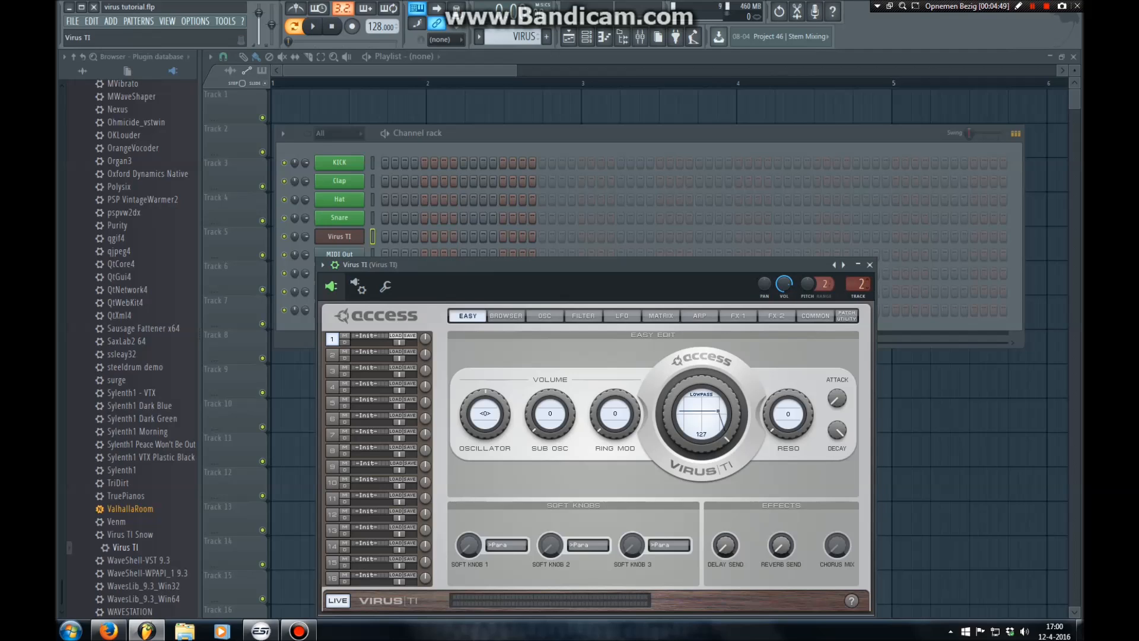
double_click(859, 283)
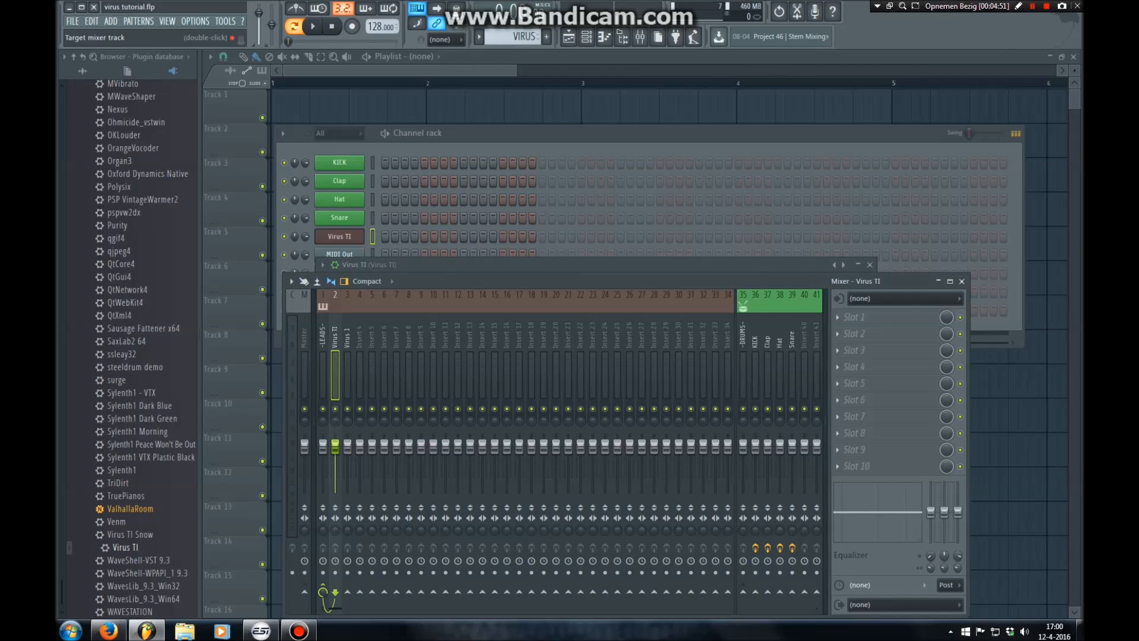
Try routing the Virus TI channel to mixer track 3, and close its window.
click(850, 269)
drag(858, 283, 858, 279)
click(869, 264)
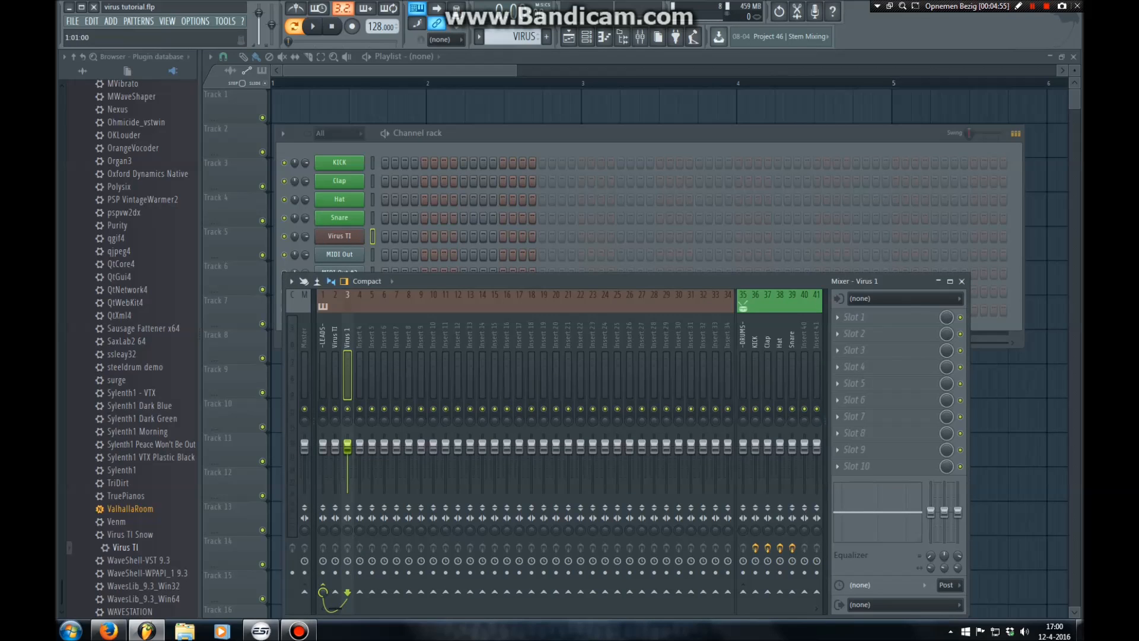
Move the mixer below the channel rack and play the first MIDI Out channel to check which mixer track receives its signal.
click(372, 254)
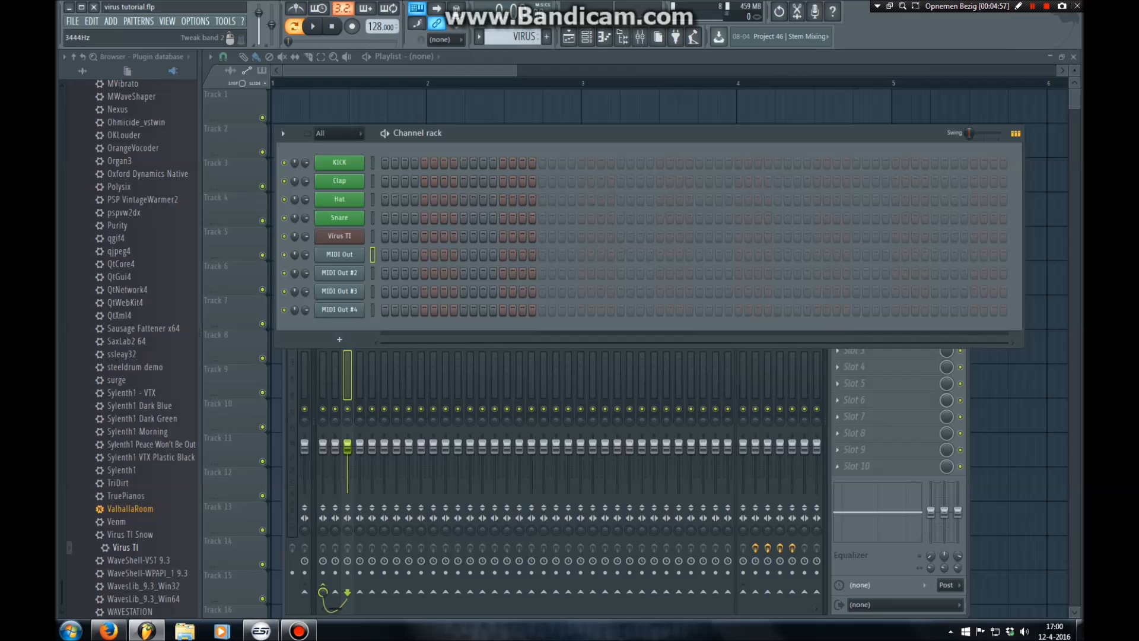
click(849, 473)
drag(475, 282, 479, 358)
double_click(373, 254)
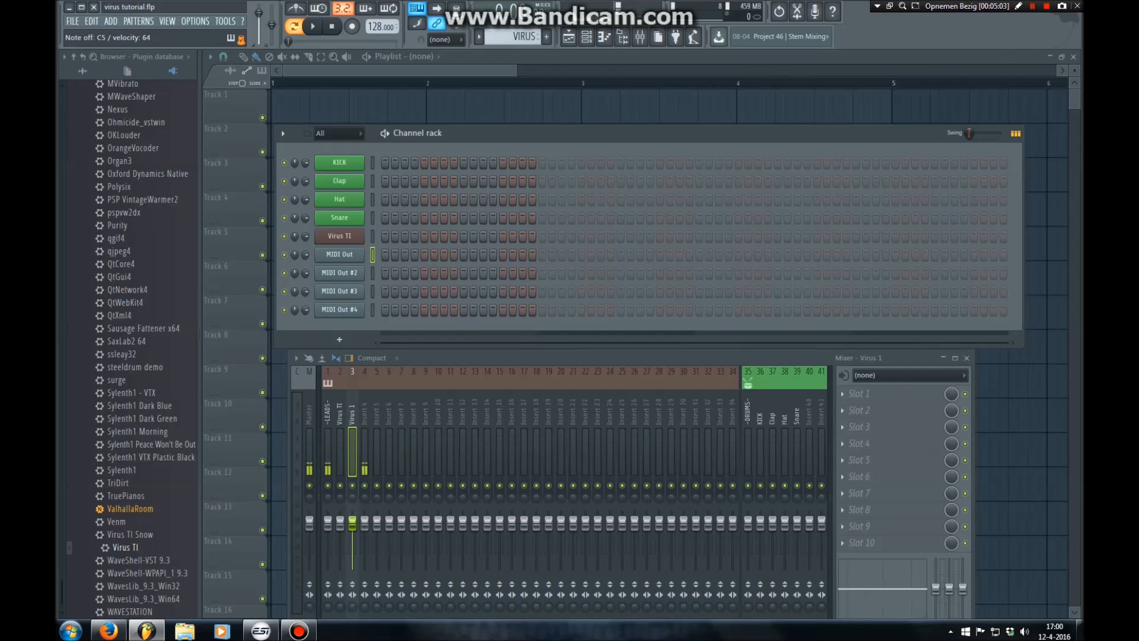
Route the Virus TI channel back to mixer track 2, close its window and select the Virus 1 mixer track.
click(340, 236)
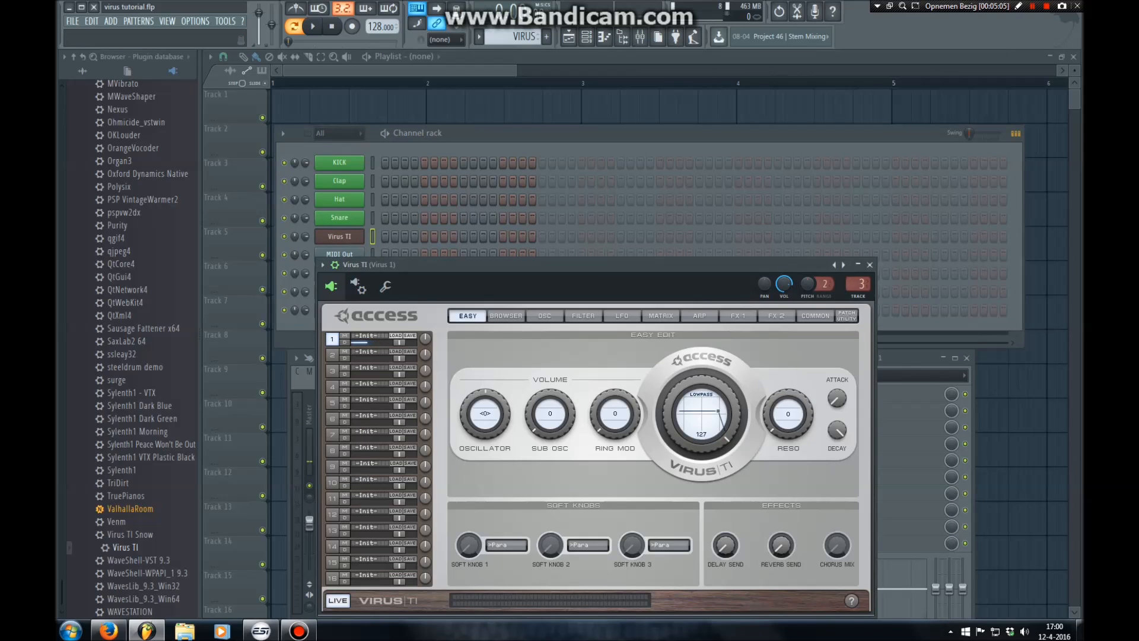
click(869, 265)
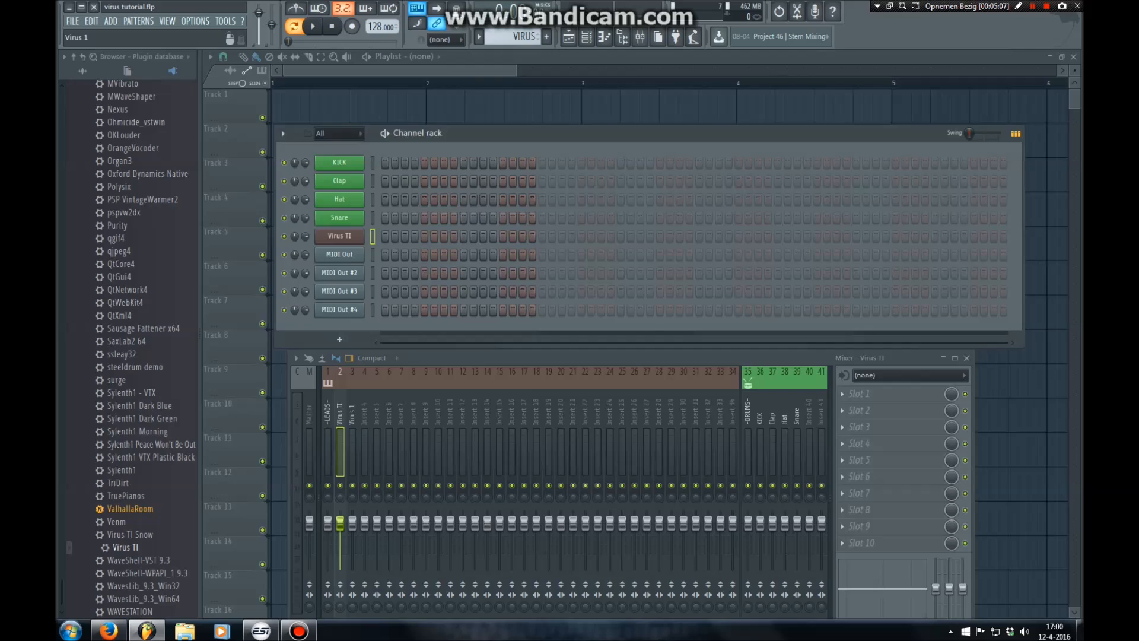
click(352, 436)
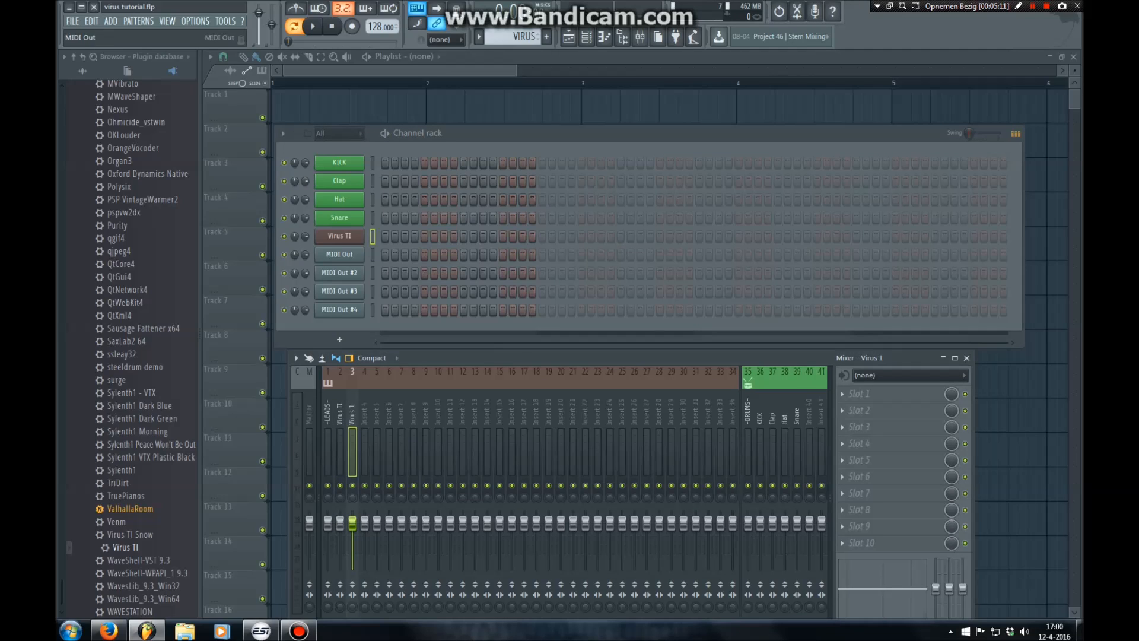
Load the first patch of the Virus TI Festival Anthem EDM Bank 2015 library into Virus TI part 1 and close the plugin.
click(339, 235)
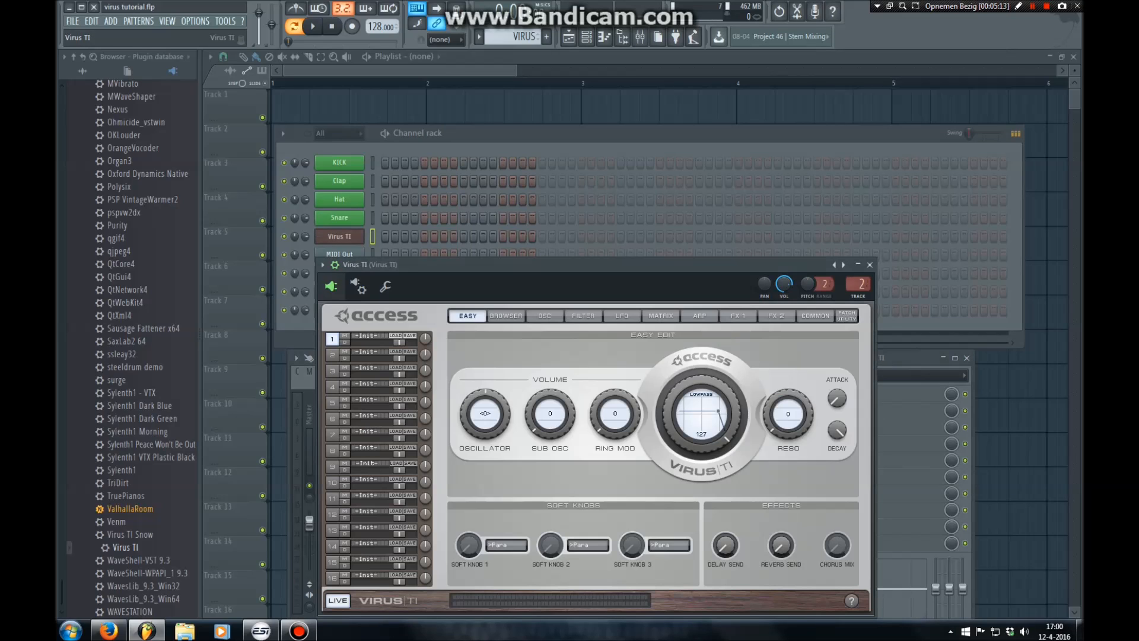
click(506, 316)
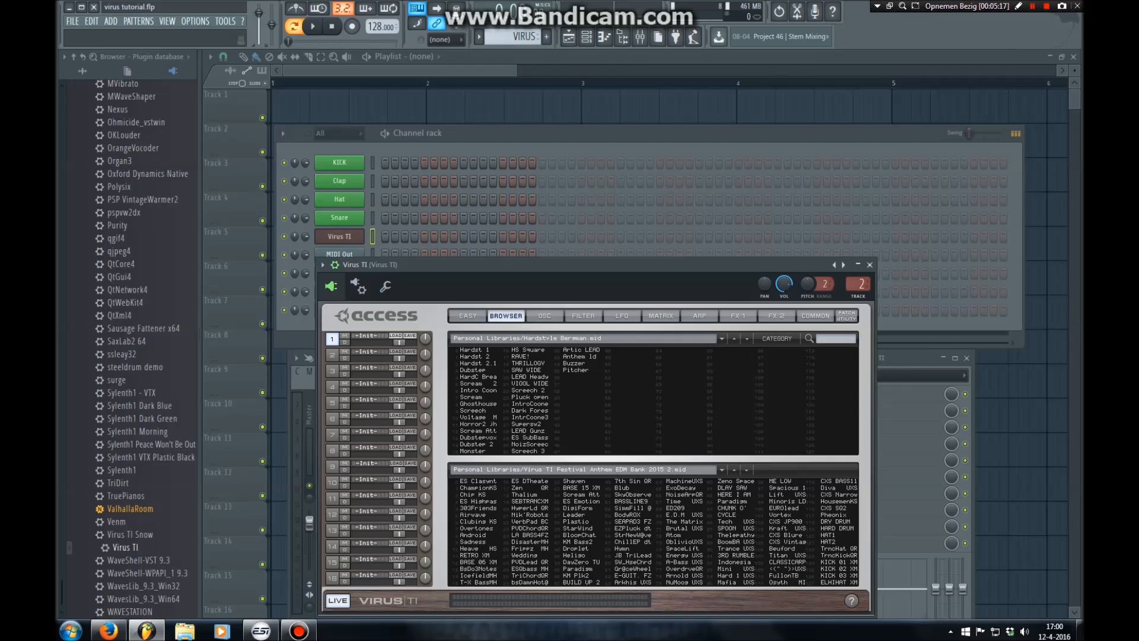
click(479, 481)
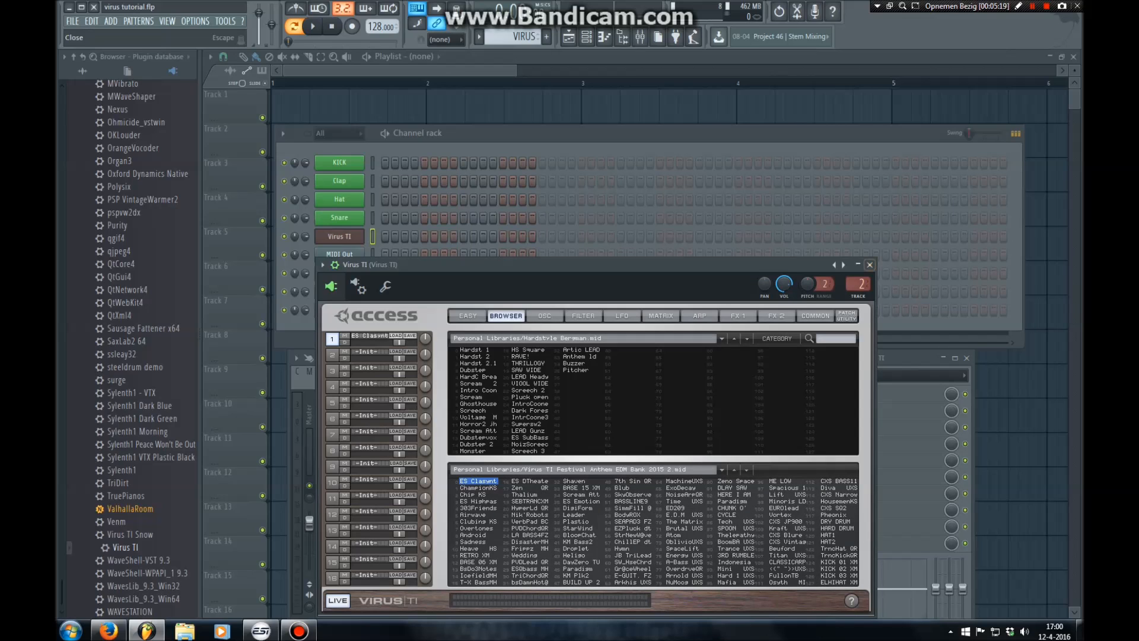
click(869, 265)
click(339, 236)
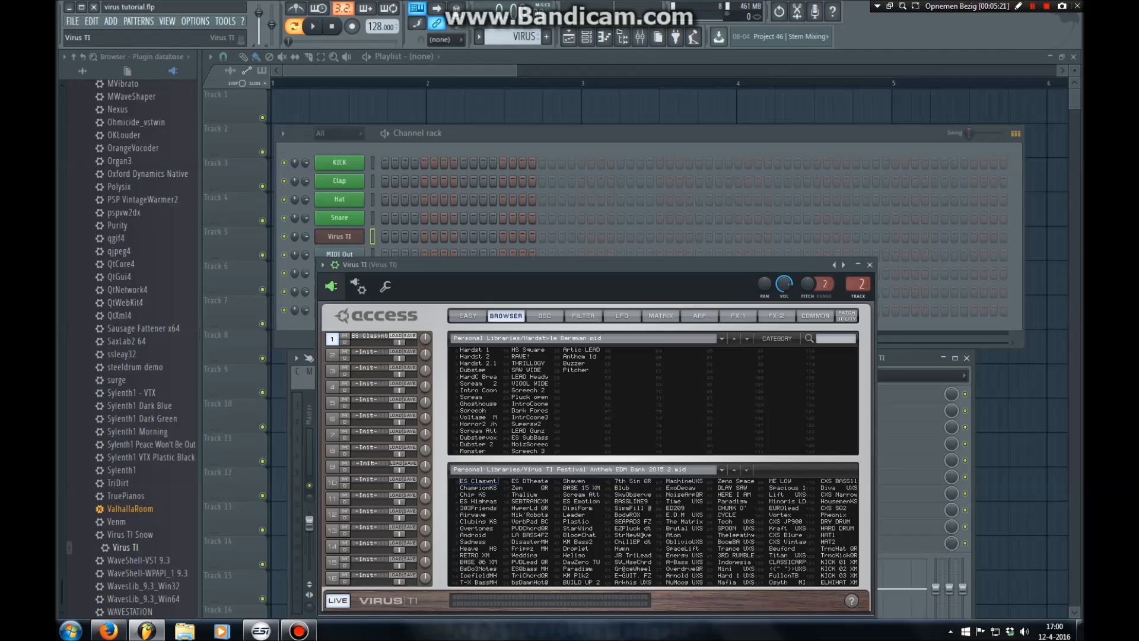
click(467, 316)
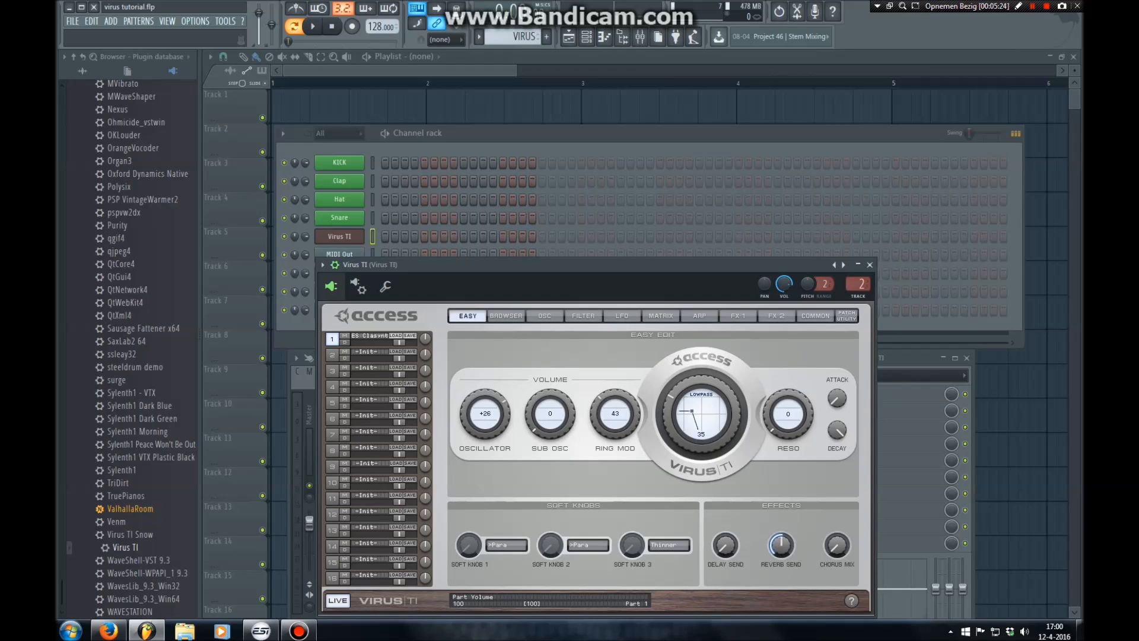
click(870, 264)
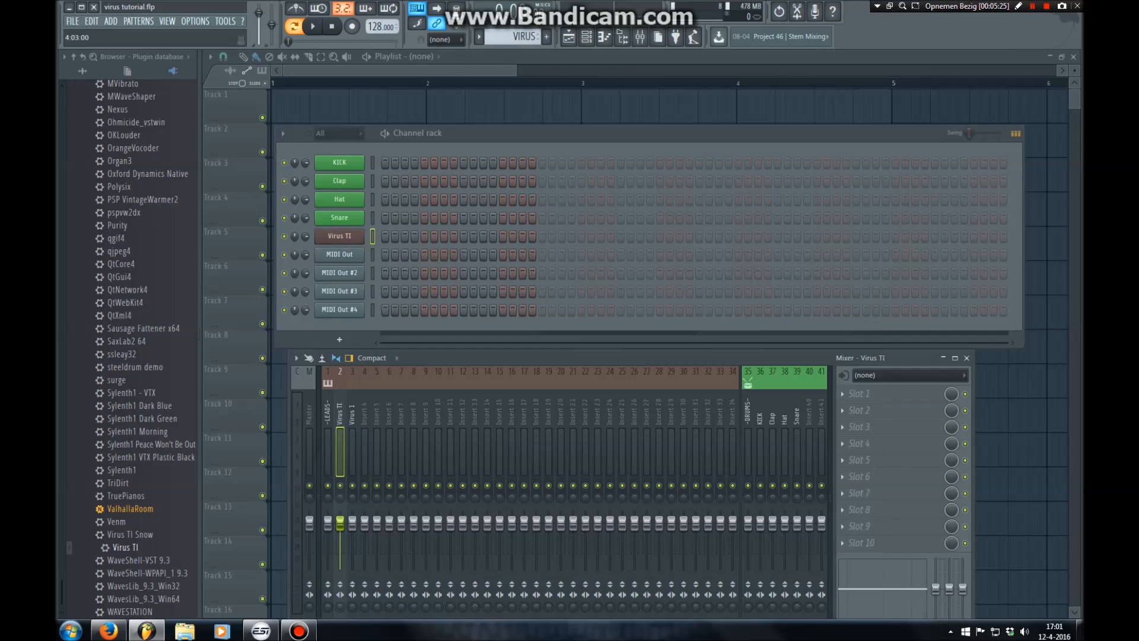
Draw five C5 notes across the first bar in the first MIDI Out channel's piano roll, and play the pattern.
right_click(359, 254)
click(390, 254)
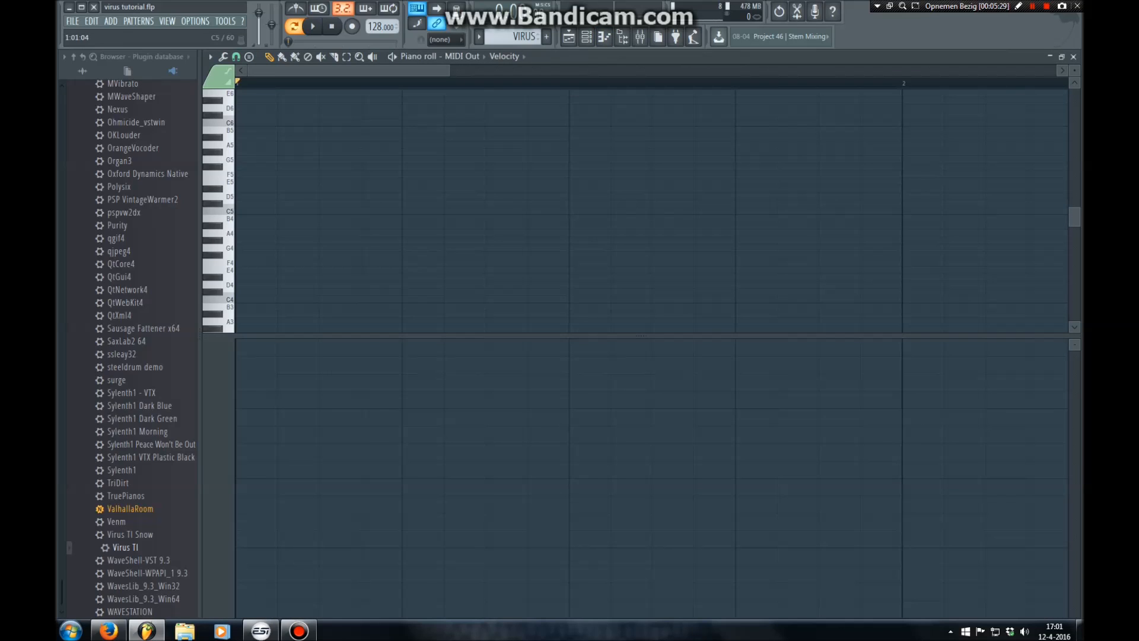
click(243, 211)
click(415, 211)
click(541, 211)
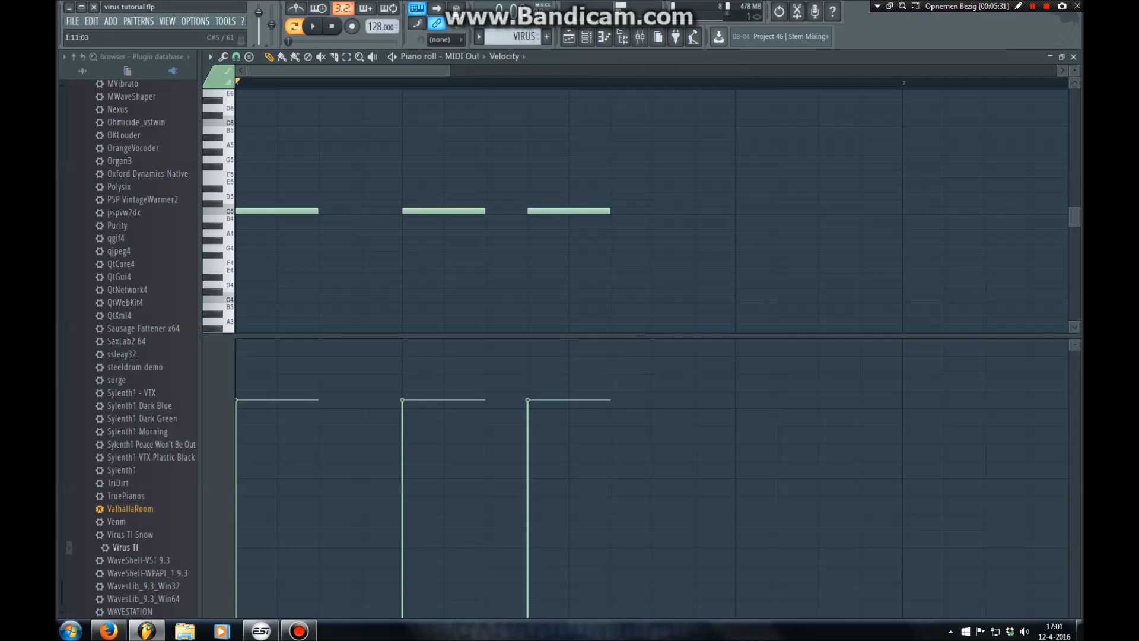
click(665, 211)
click(789, 211)
click(1073, 56)
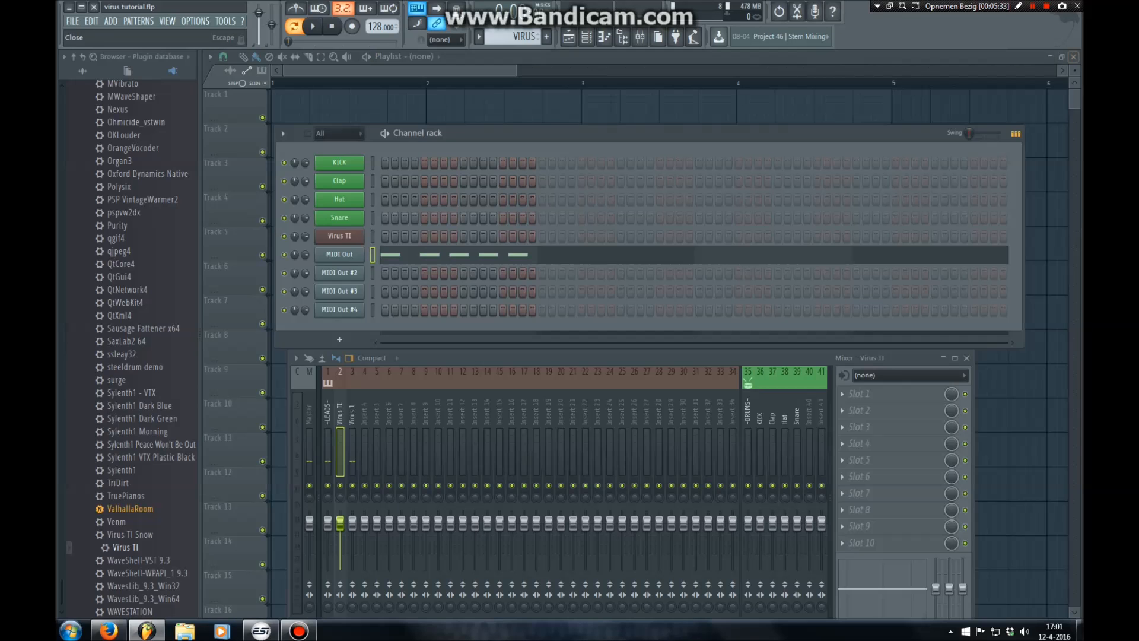
key(space)
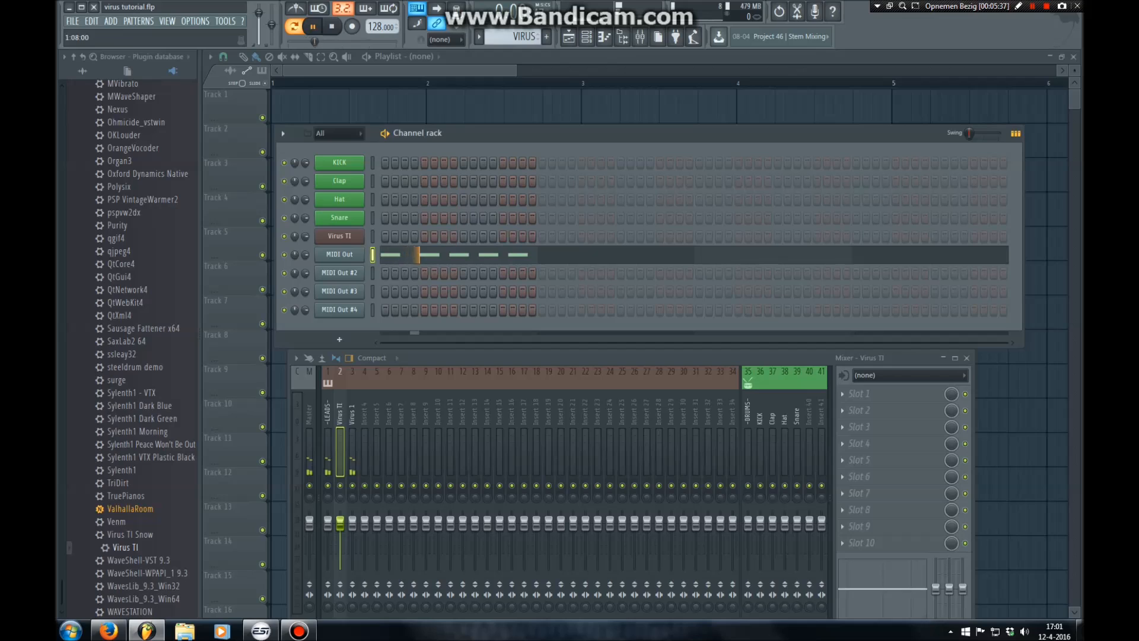
With the Virus 1 mixer track selected and playback stopped, set plugin delay compensation for all tracks and switch automatic compensation off.
click(352, 445)
key(space)
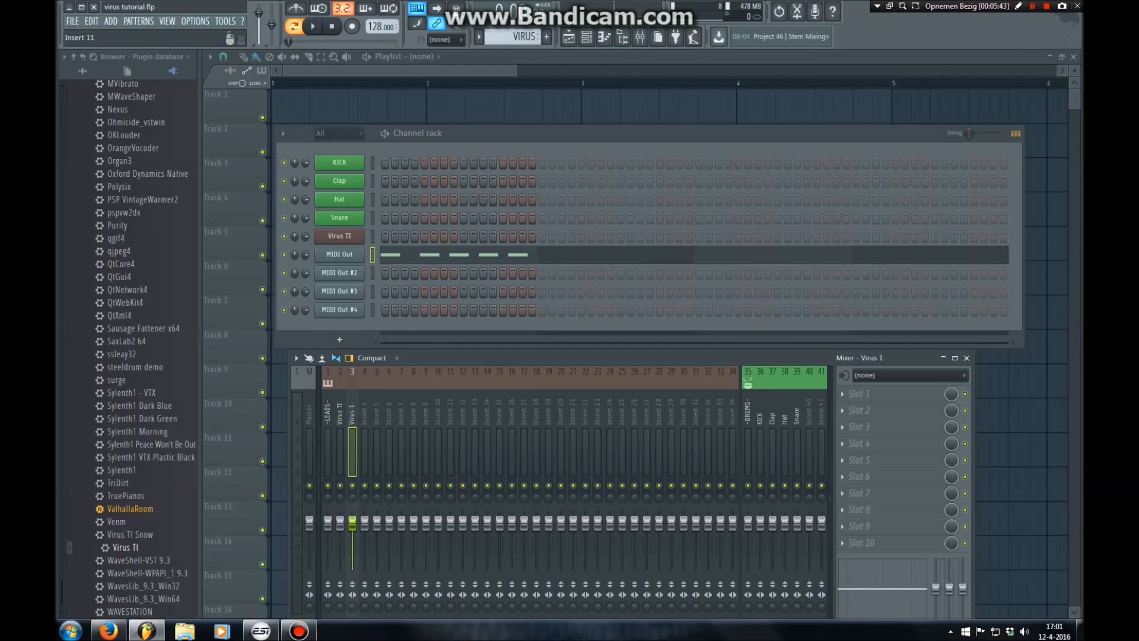
drag(573, 357, 578, 256)
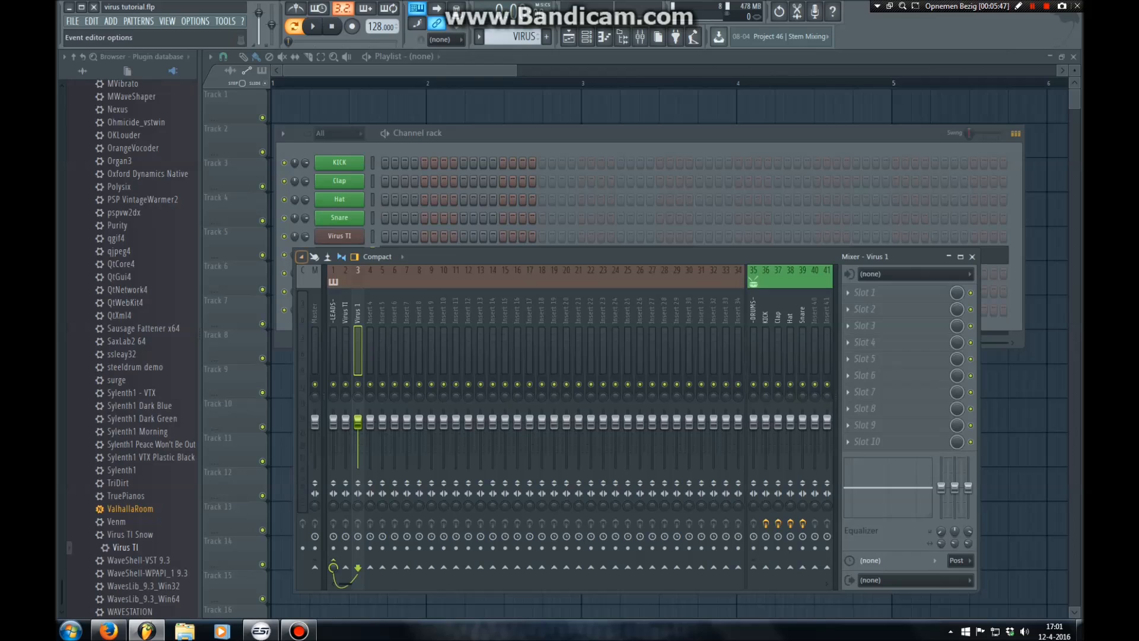
click(302, 256)
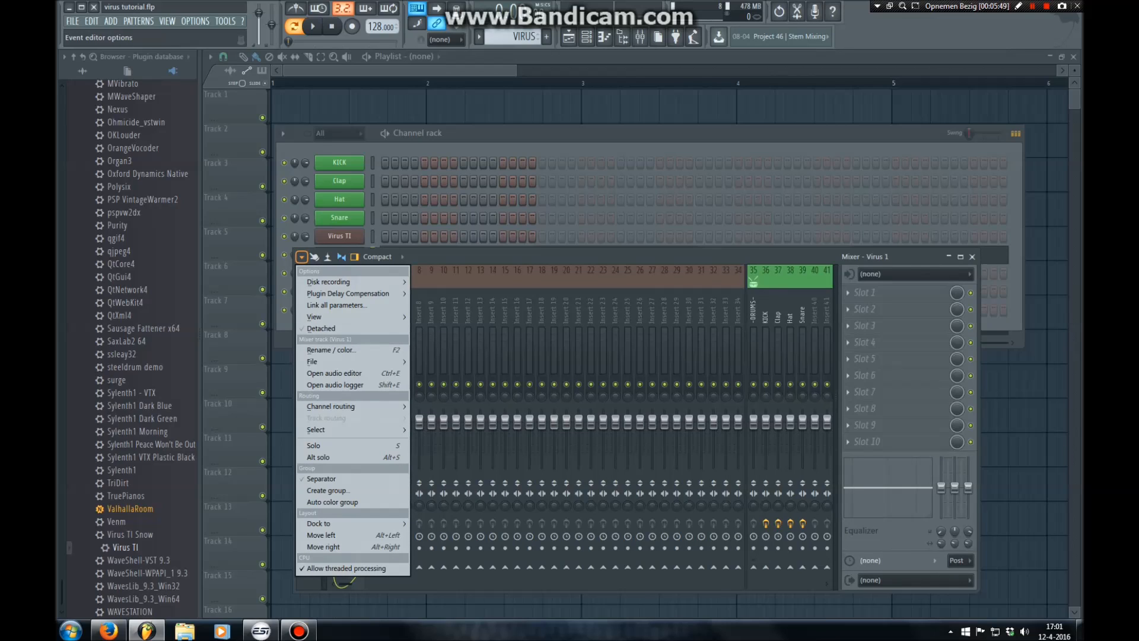
mouse_move(348, 293)
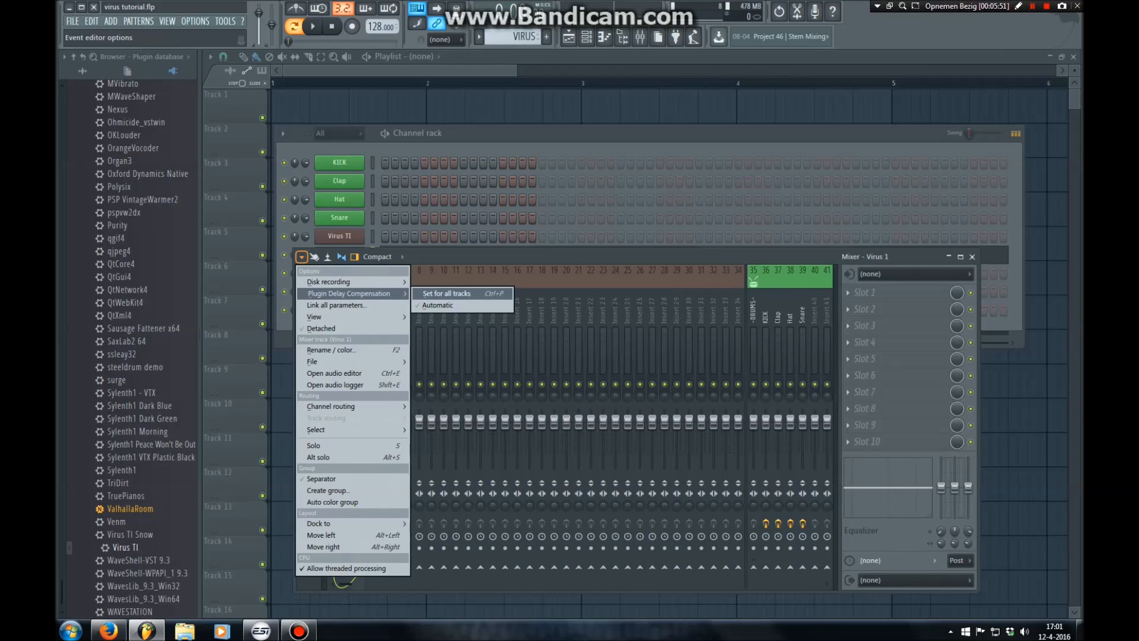
click(446, 293)
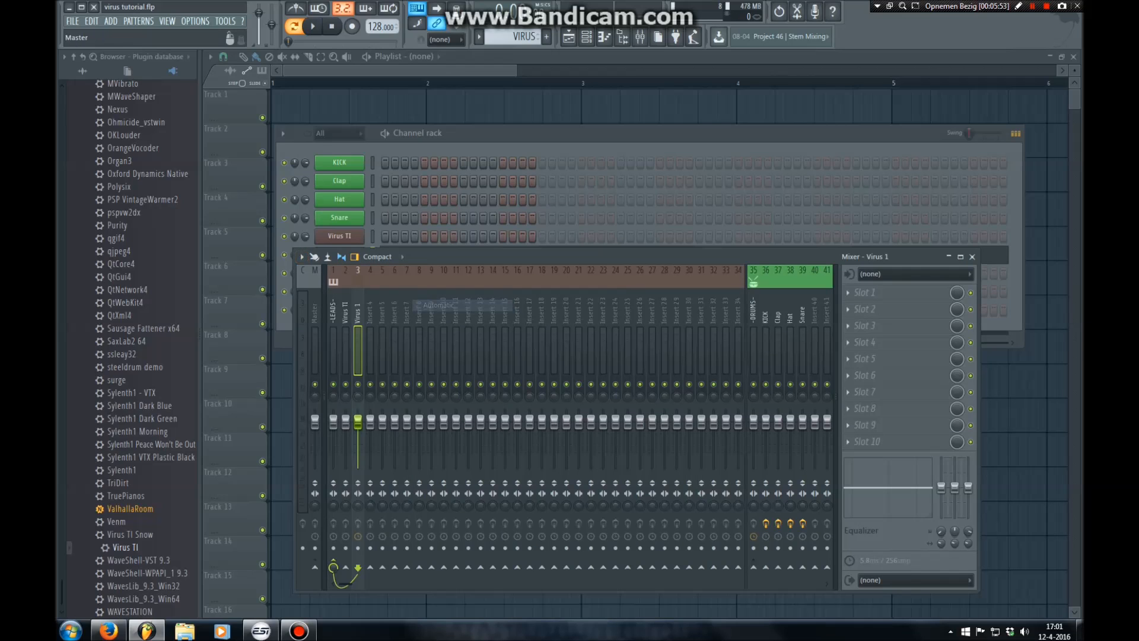
click(301, 257)
mouse_move(349, 293)
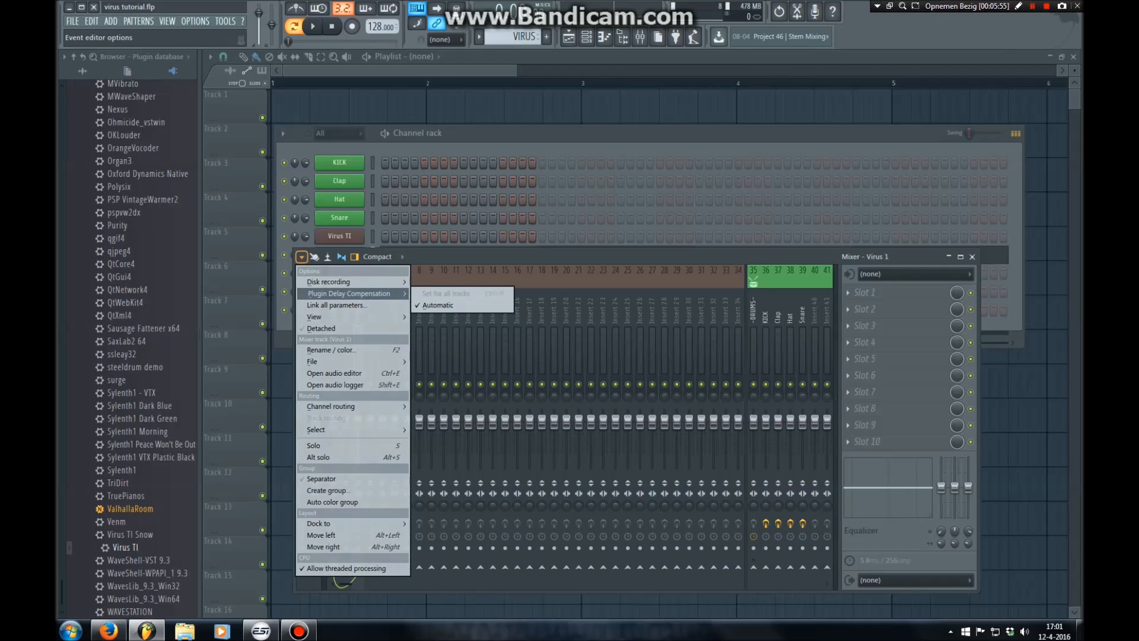
click(456, 305)
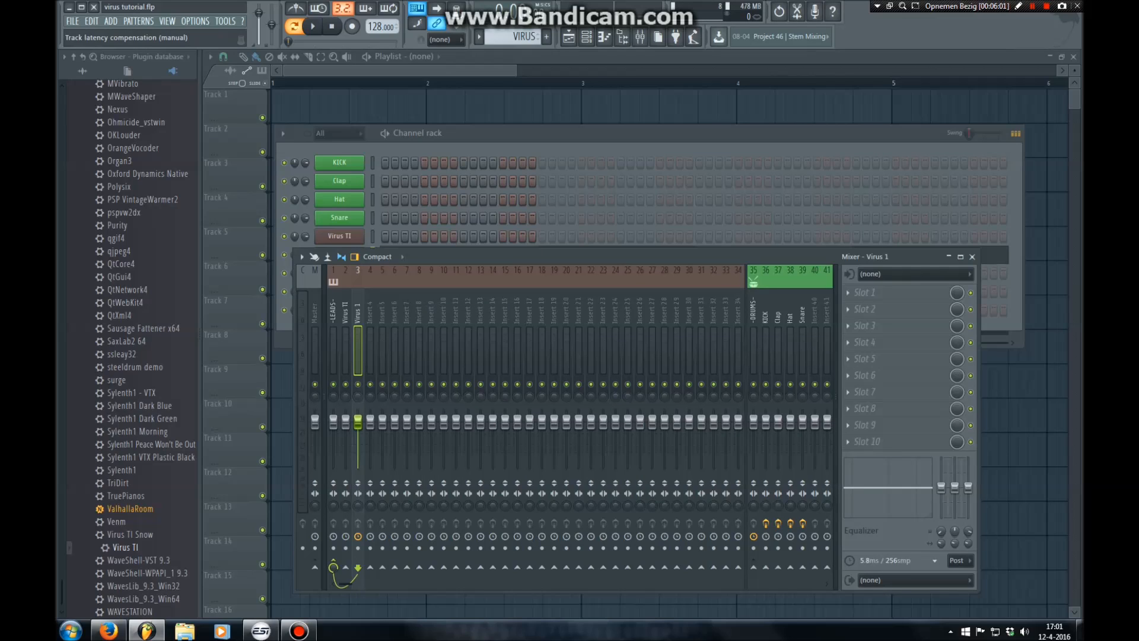
Set the manual latency compensation of the Virus 1 mixer track to 0 samples.
right_click(860, 560)
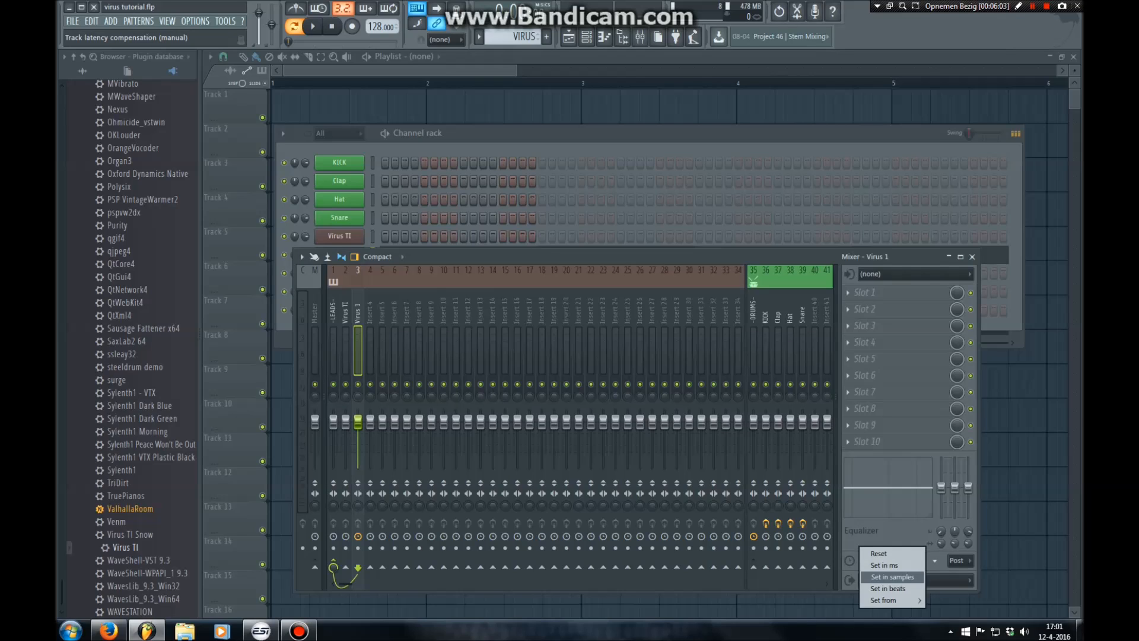
click(892, 576)
text(0)
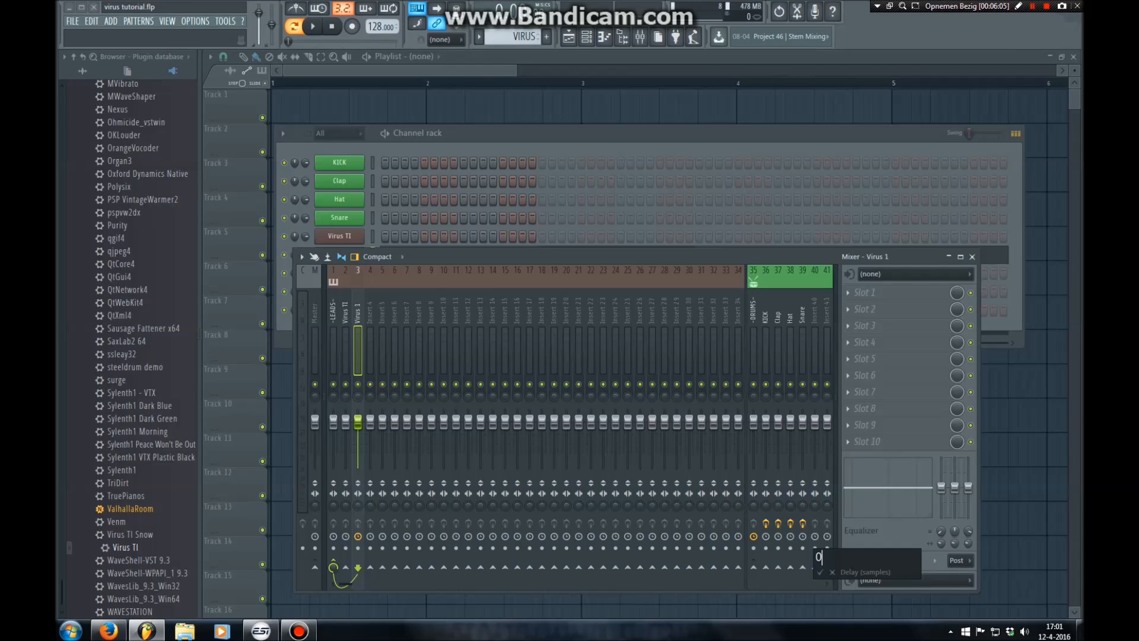
key(Return)
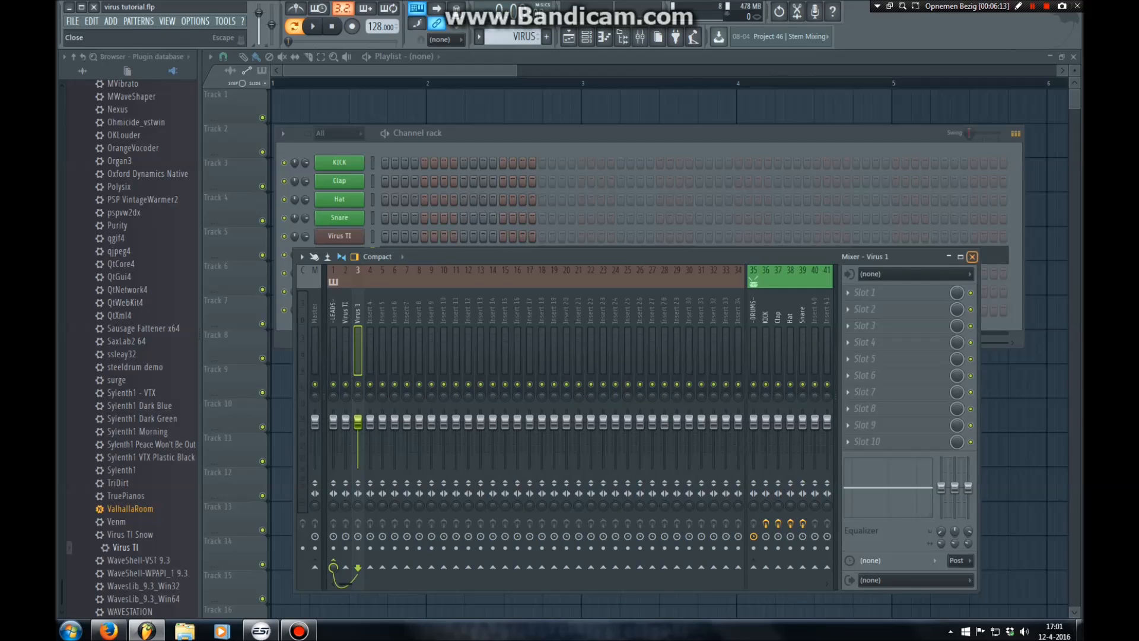
Close the mixer and play the pattern briefly to hear the MIDI Out notes.
click(972, 257)
key(space)
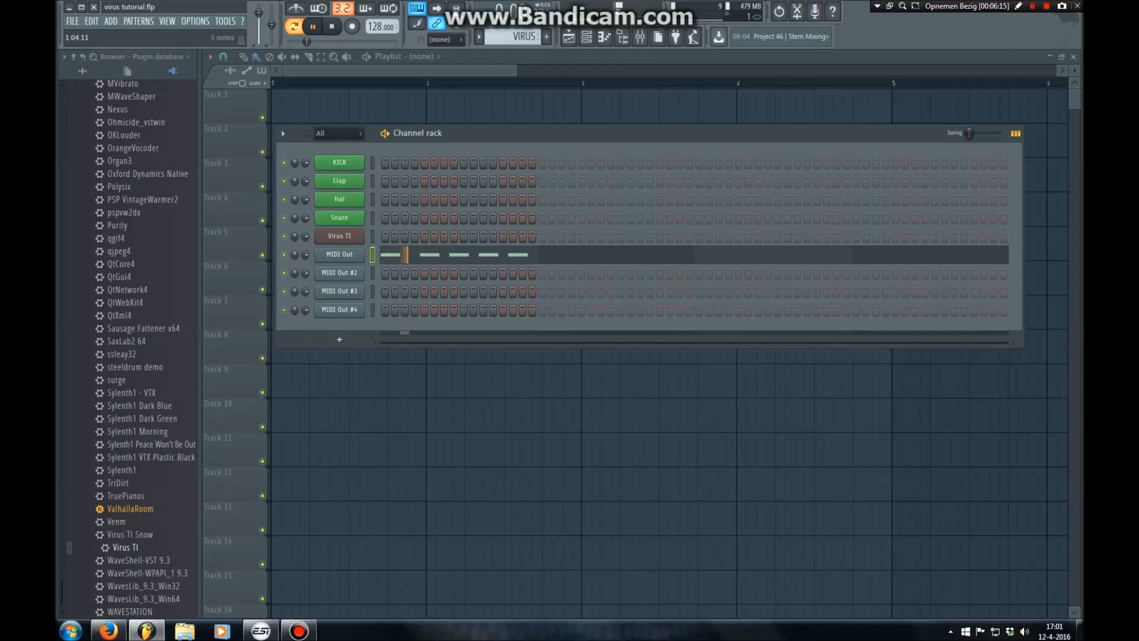
key(space)
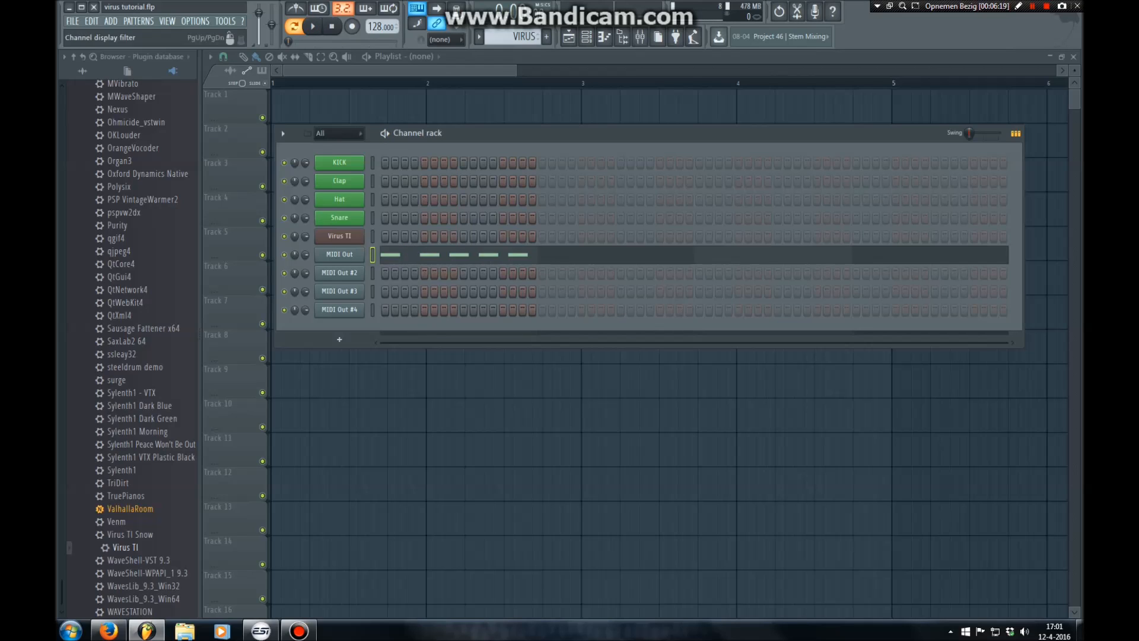
Place two consecutive VIRUS pattern clips on Track 1 from beat 2, and record the stereo ESI MAYA44e 1/2 input as a playlist audio clip.
click(314, 107)
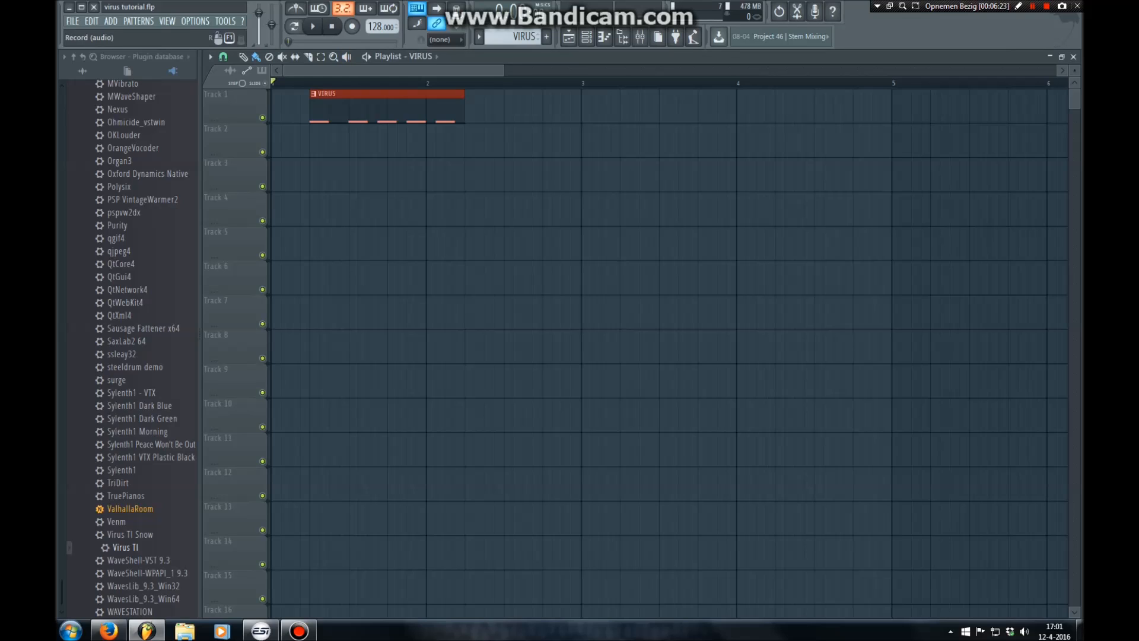
key(ctrl+b)
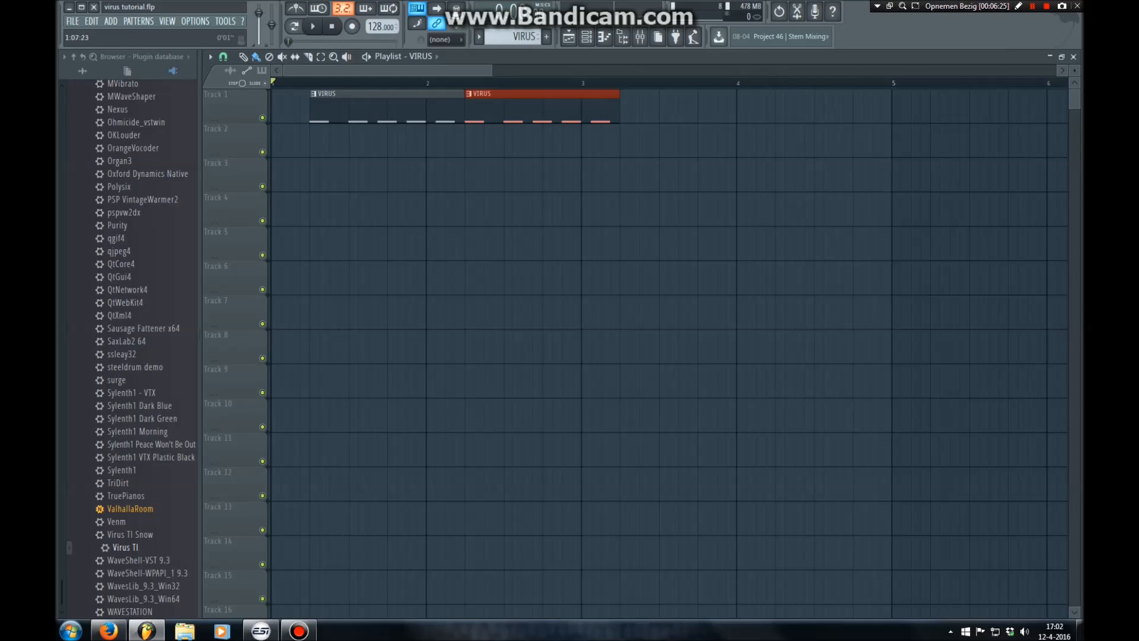
click(352, 26)
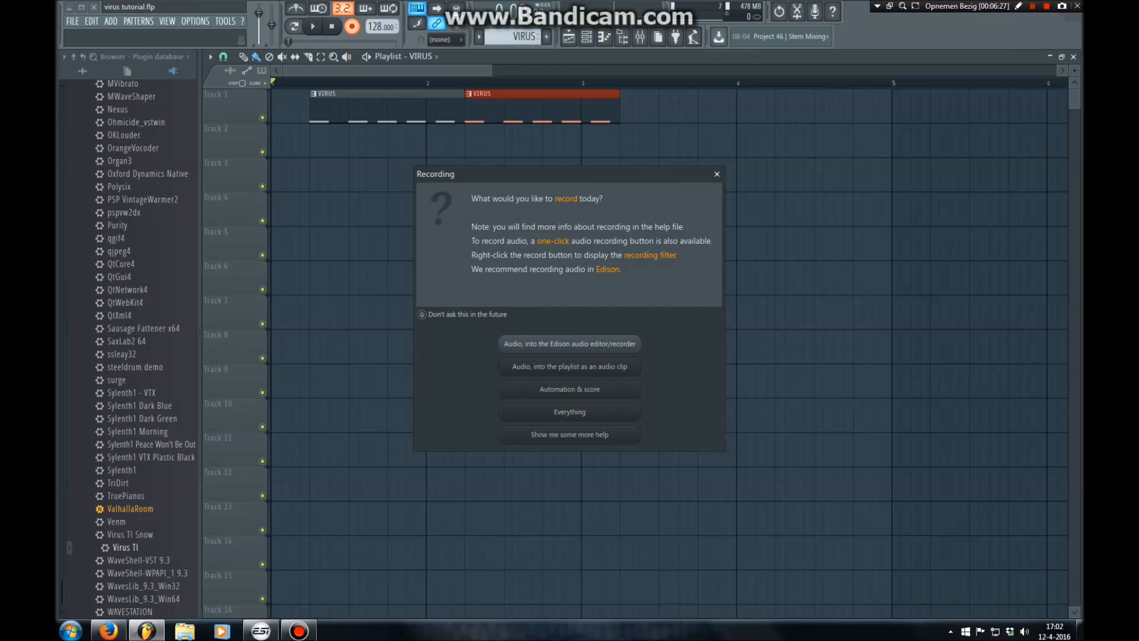
click(569, 366)
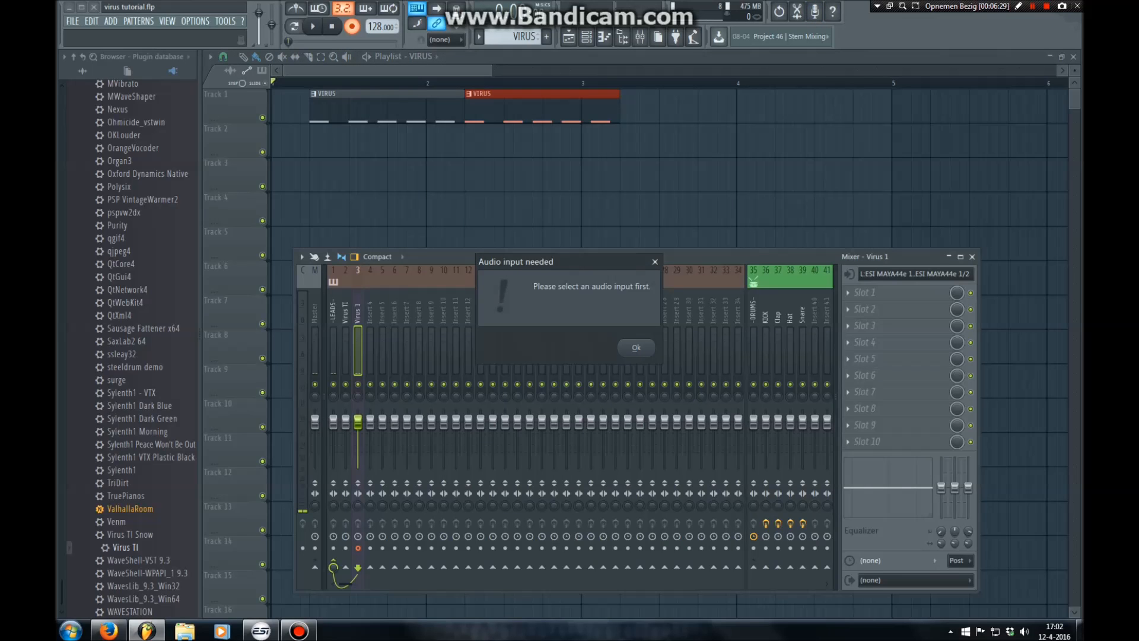
click(636, 348)
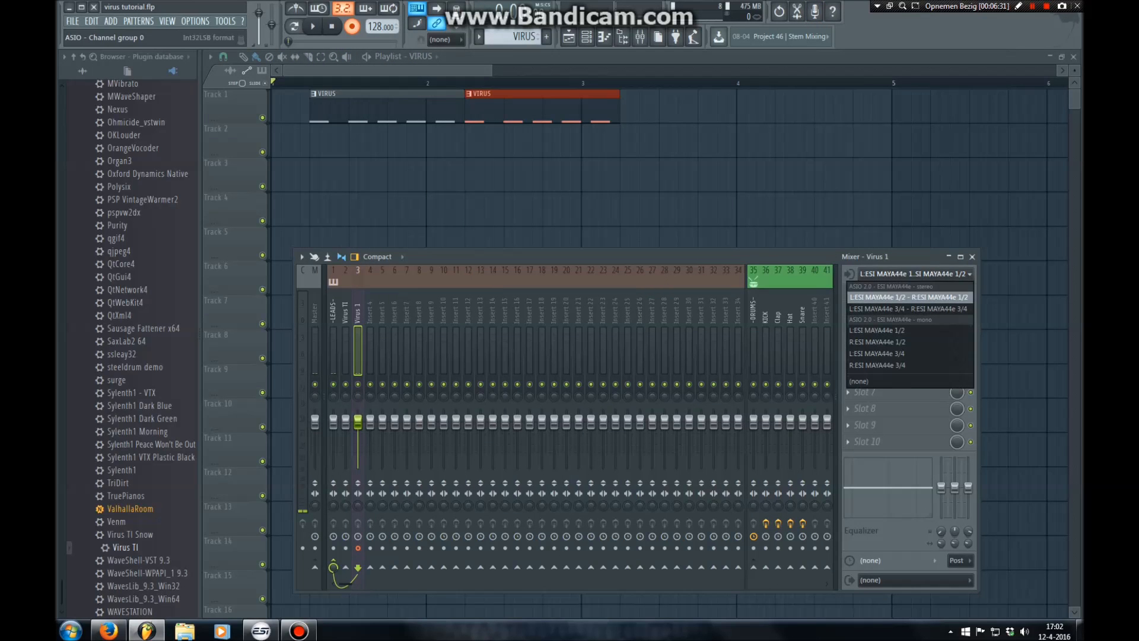
click(909, 297)
key(F9)
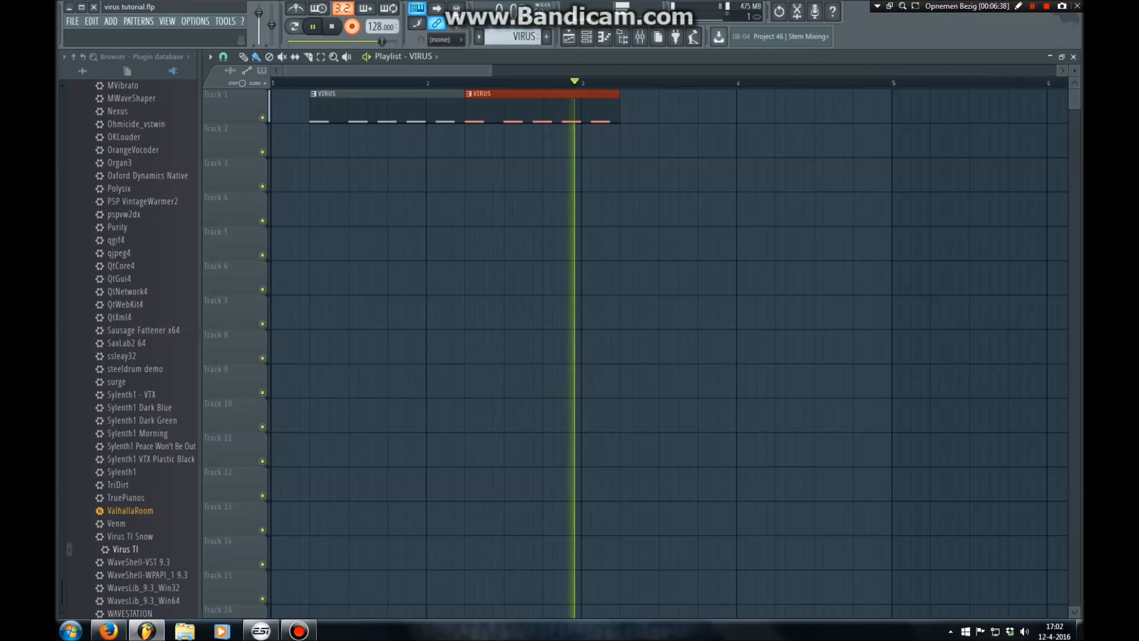
key(space)
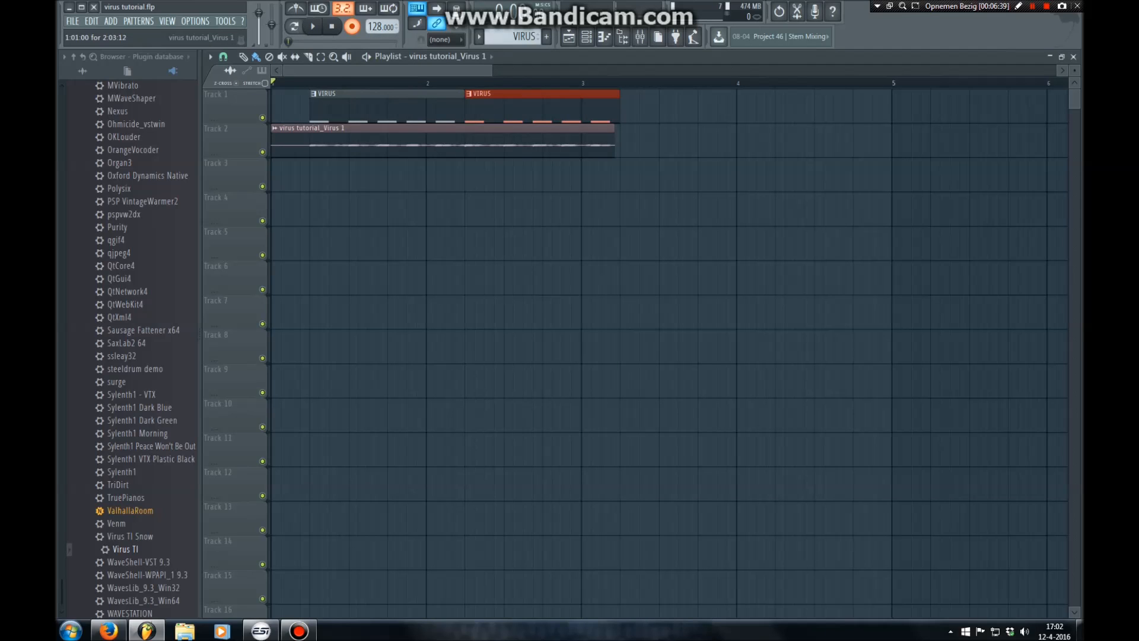
Normalize the recorded audio clip and slice off and delete the silent part before beat 2.
click(407, 257)
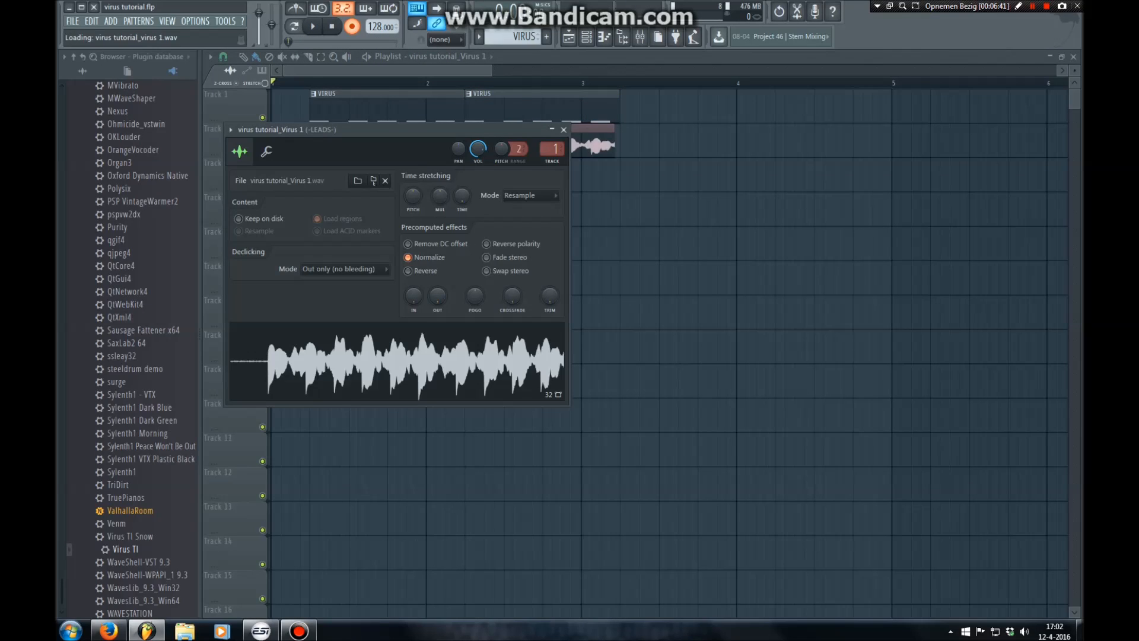
click(564, 129)
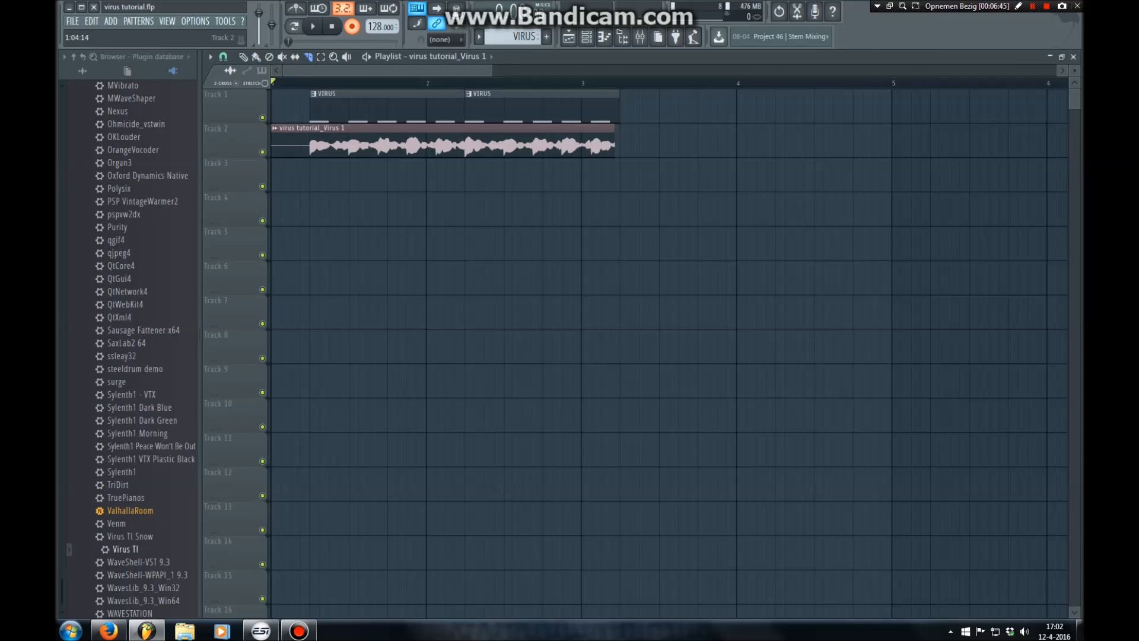
scroll(421, 142, up, 5)
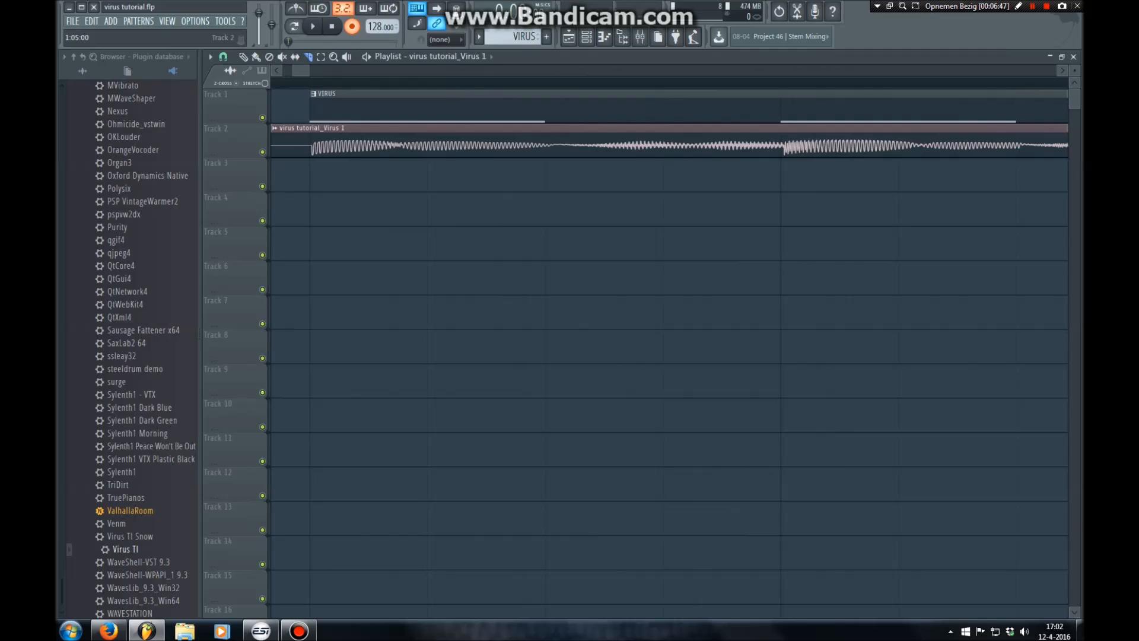
drag(309, 128, 310, 164)
click(256, 57)
right_click(292, 143)
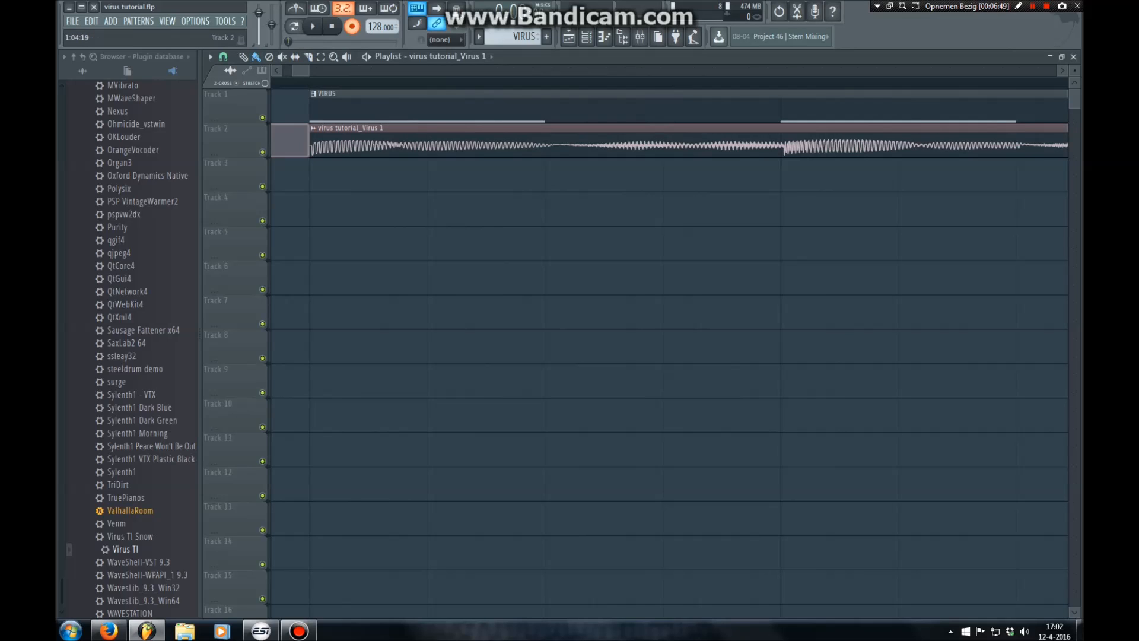
scroll(307, 169, down, 2)
scroll(308, 148, down, 3)
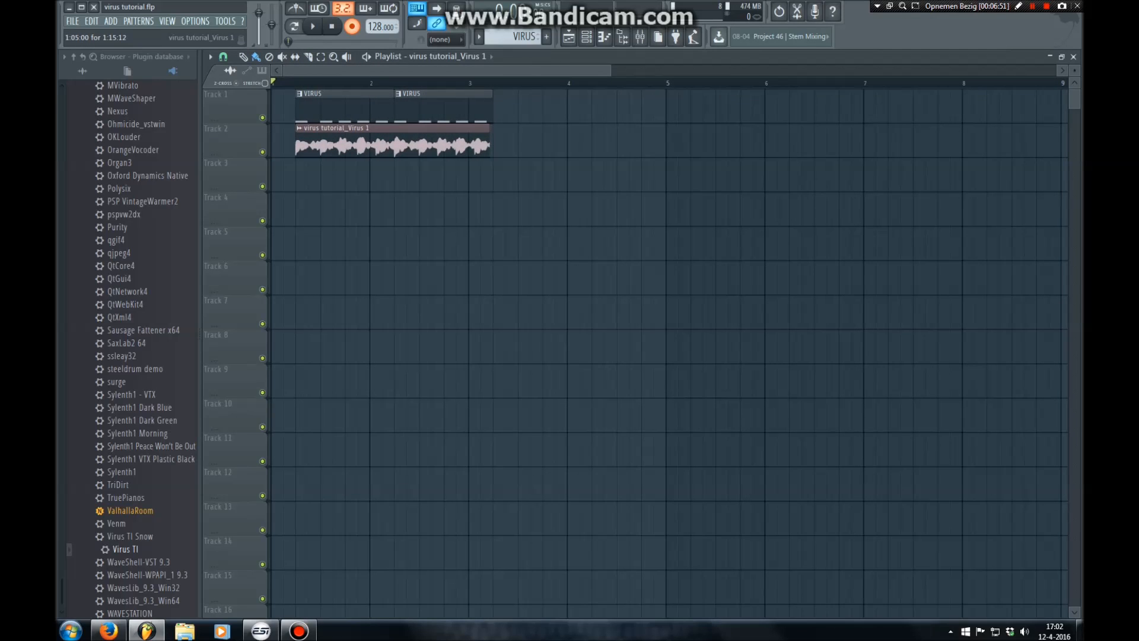
Shorten the end of the audio clip to a length of one bar, with playlist snapping set to 1/6 step.
drag(490, 142, 389, 143)
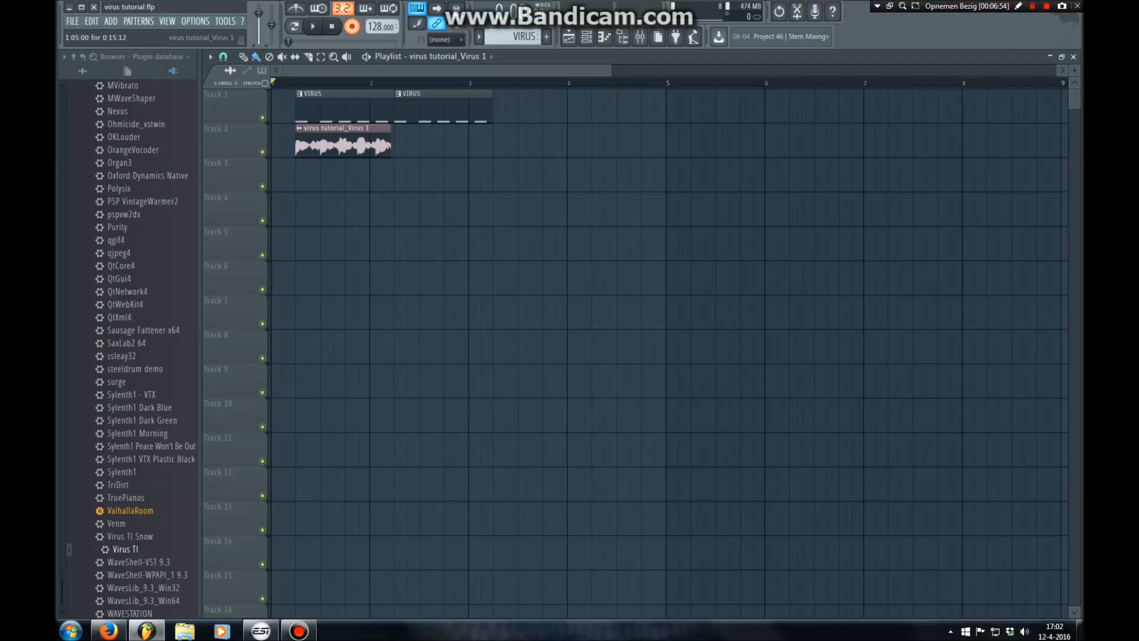
scroll(391, 142, up, 1)
scroll(393, 142, up, 6)
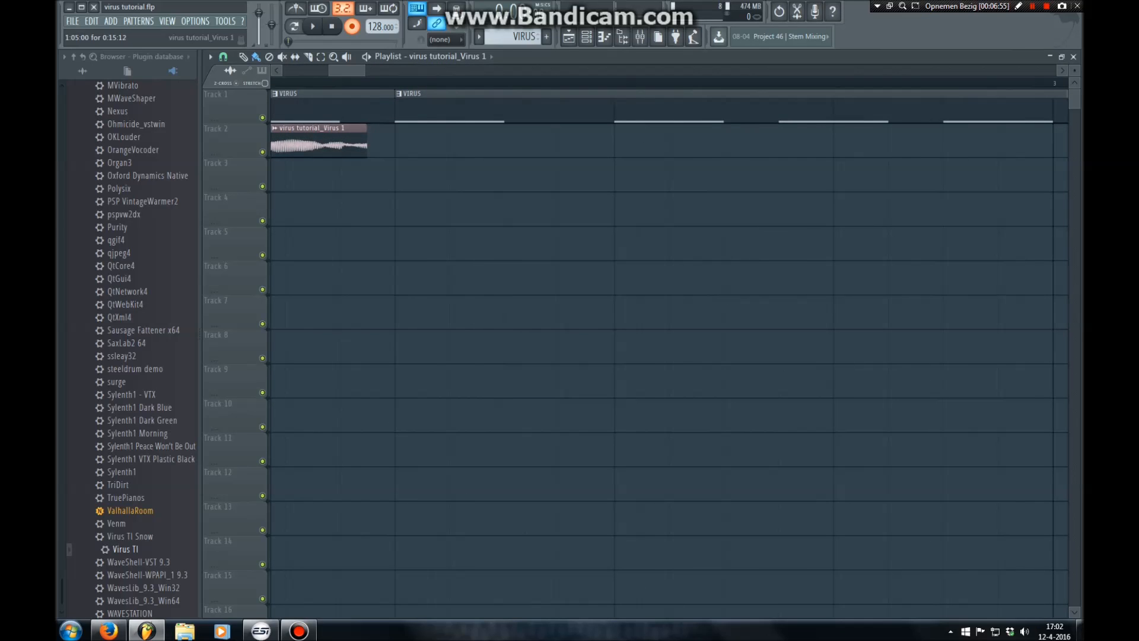
drag(366, 142, 421, 142)
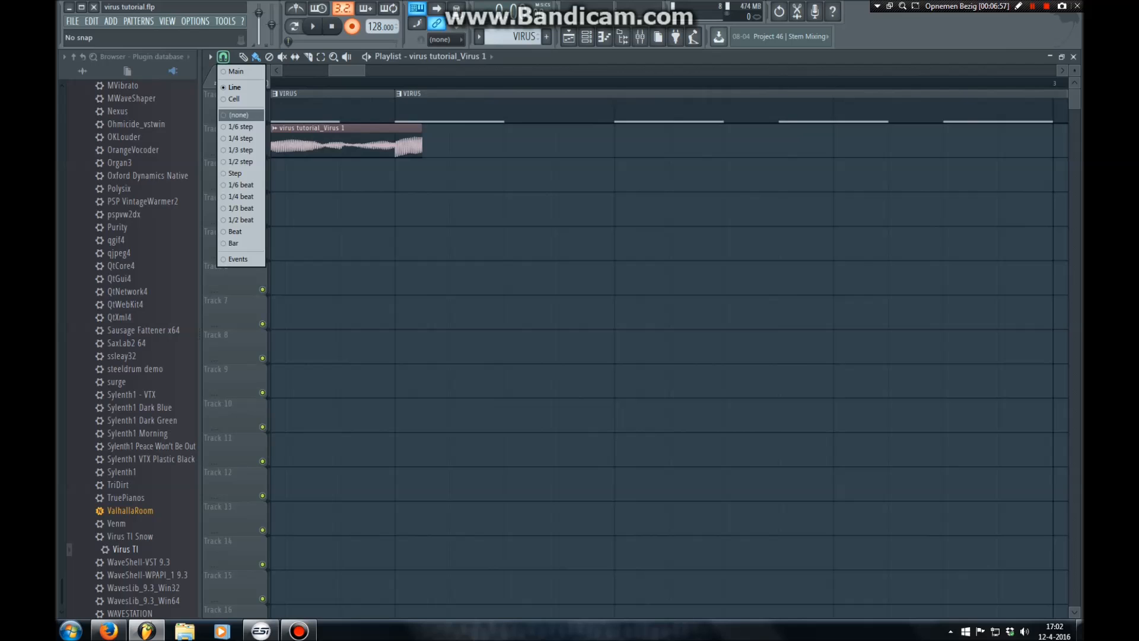
click(240, 126)
drag(422, 143, 403, 142)
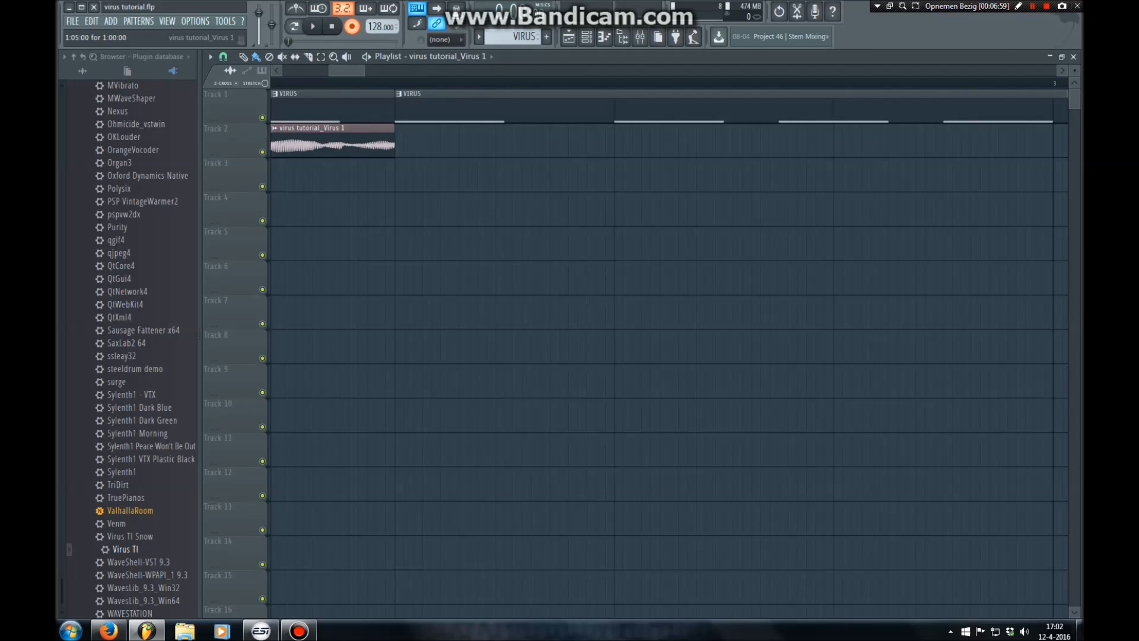
Remove the VIRUS pattern clips from Track 1 and rename the recorded audio clip as VIRUS 1.
scroll(428, 137, down, 9)
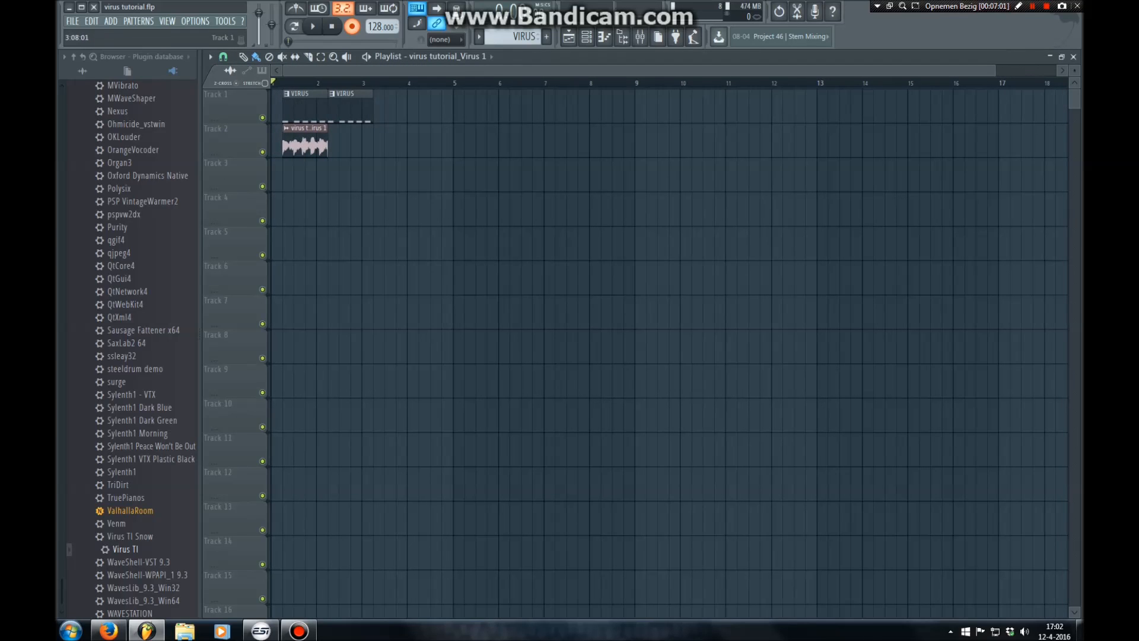
click(286, 127)
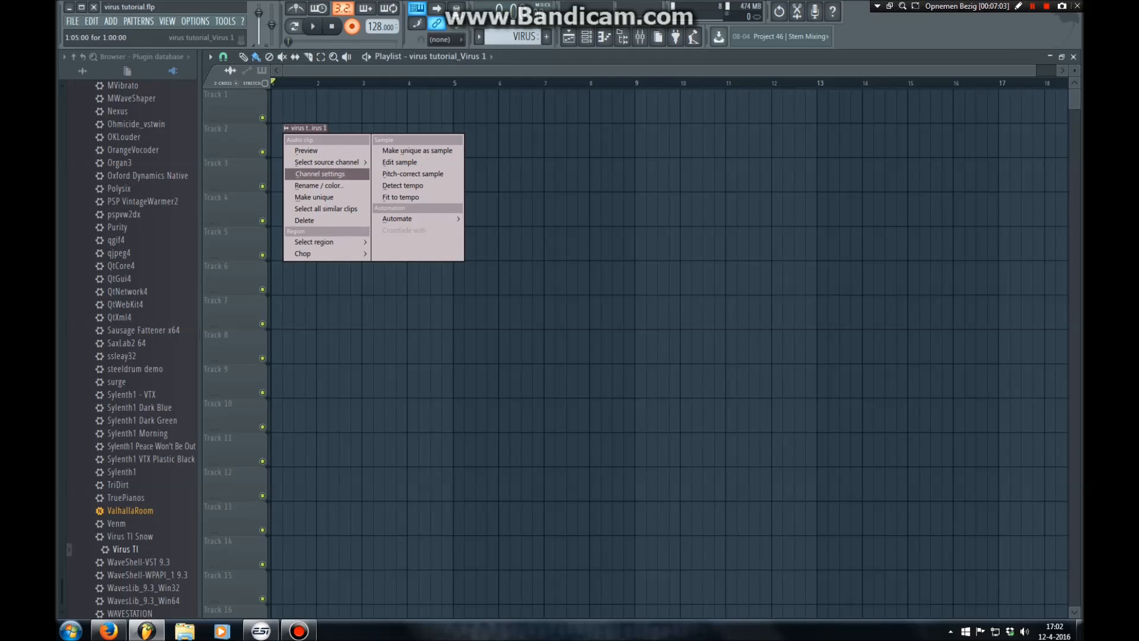
click(318, 185)
text(VIRUS 1)
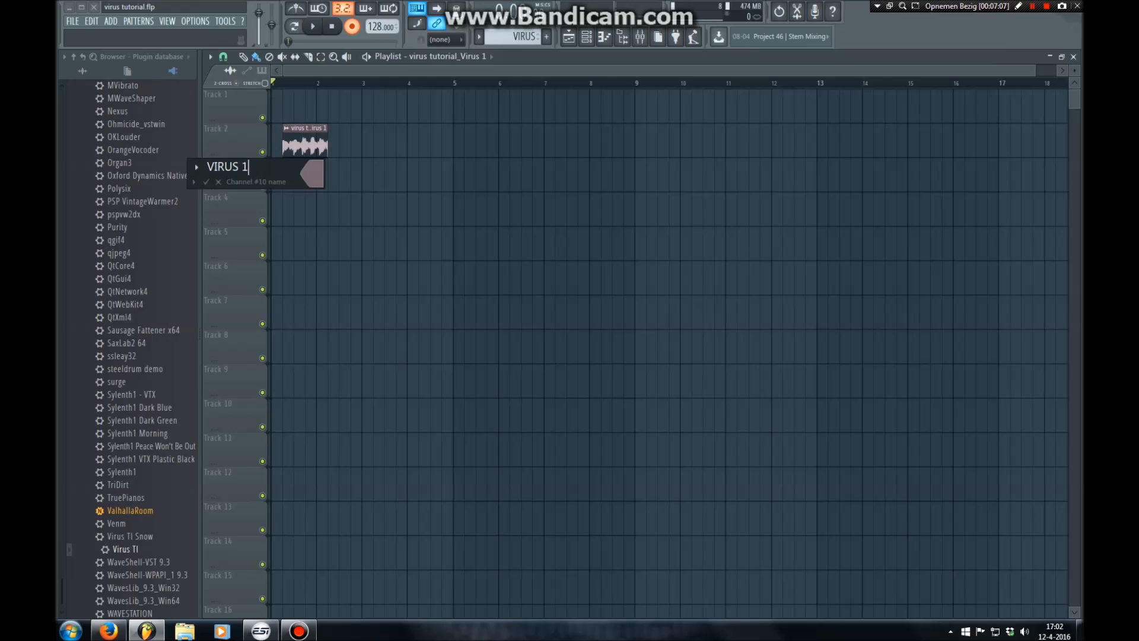
key(Return)
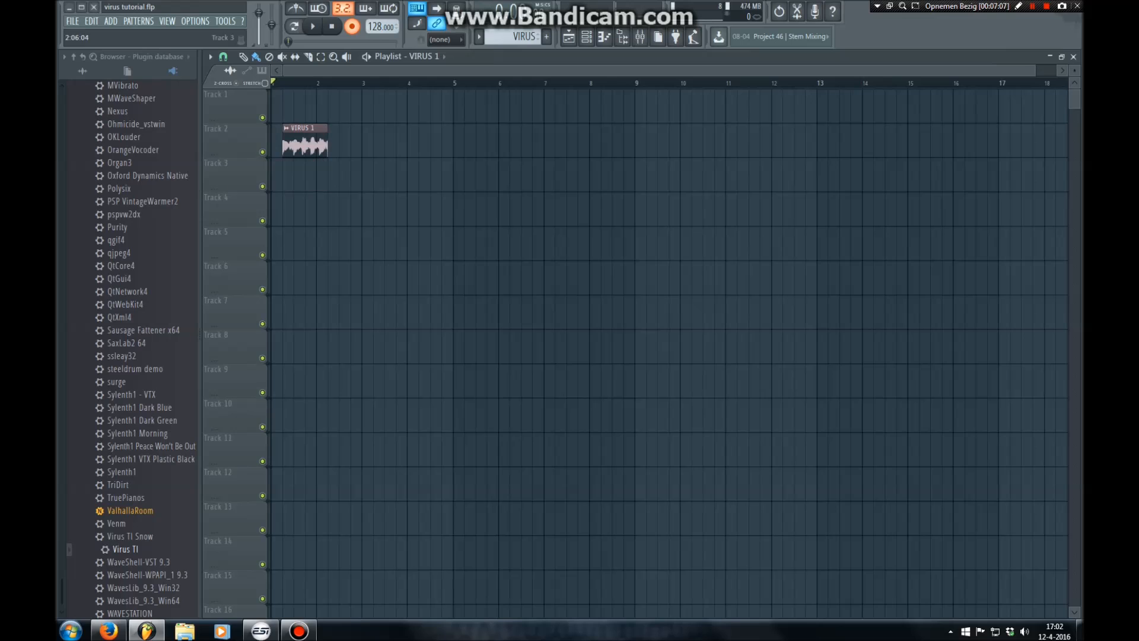
Route the VIRUS 1 audio clip to mixer track 10 and link the selected channel to that track.
double_click(305, 144)
drag(552, 150, 552, 142)
key(F9)
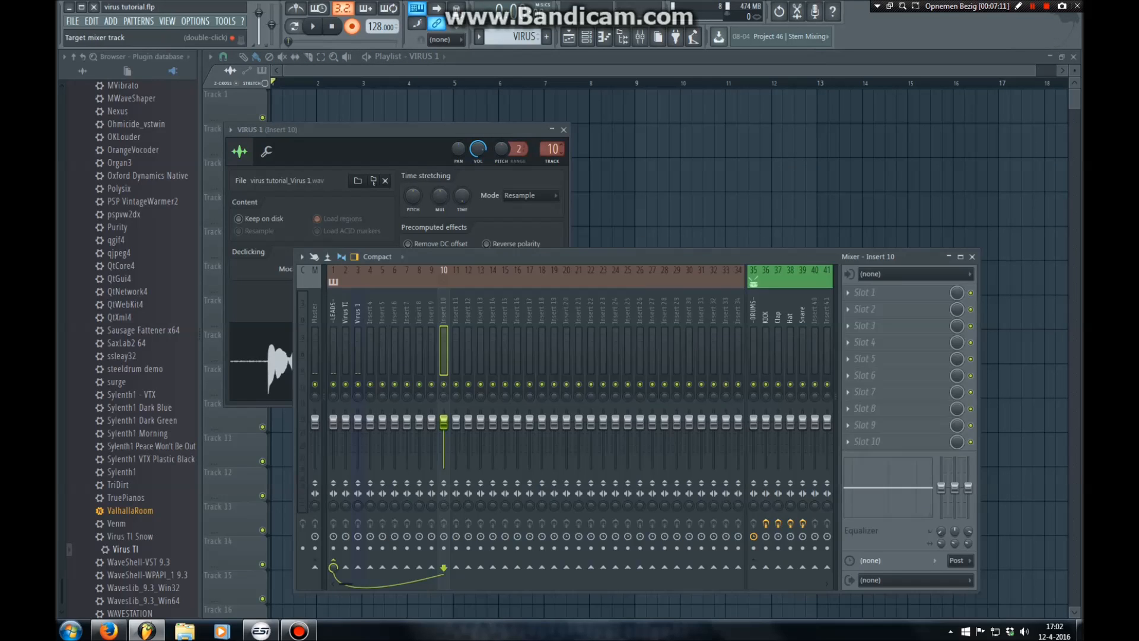
right_click(444, 297)
mouse_move(510, 337)
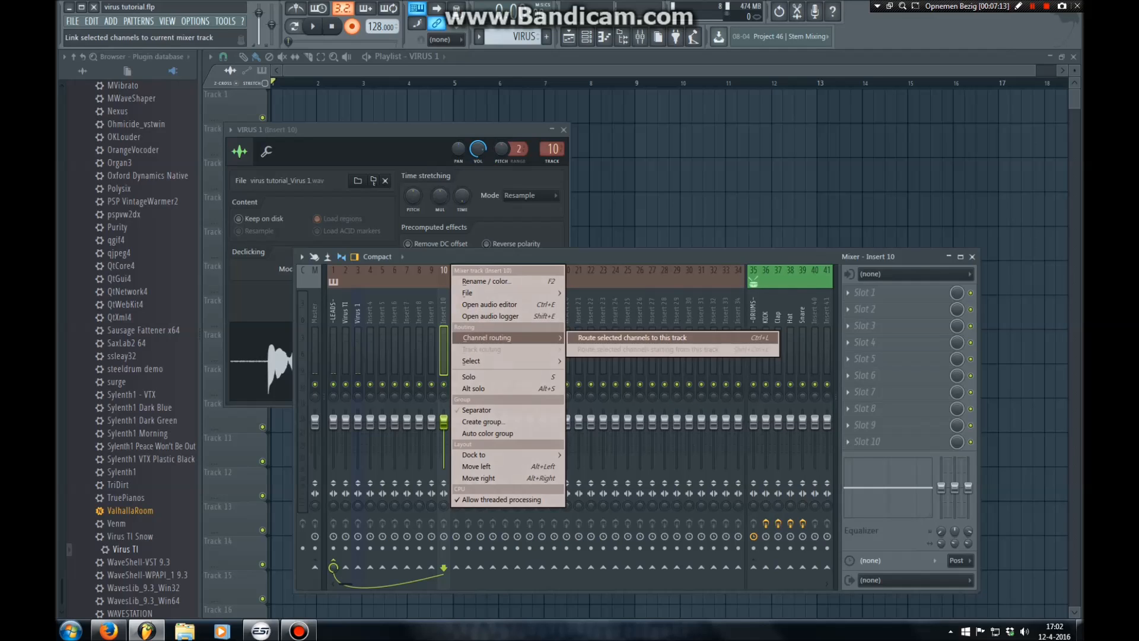
click(632, 337)
Load FabFilter Pro-Q in the first effect slot of the VIRUS 1 mixer track and apply its 200 hz preset.
click(866, 292)
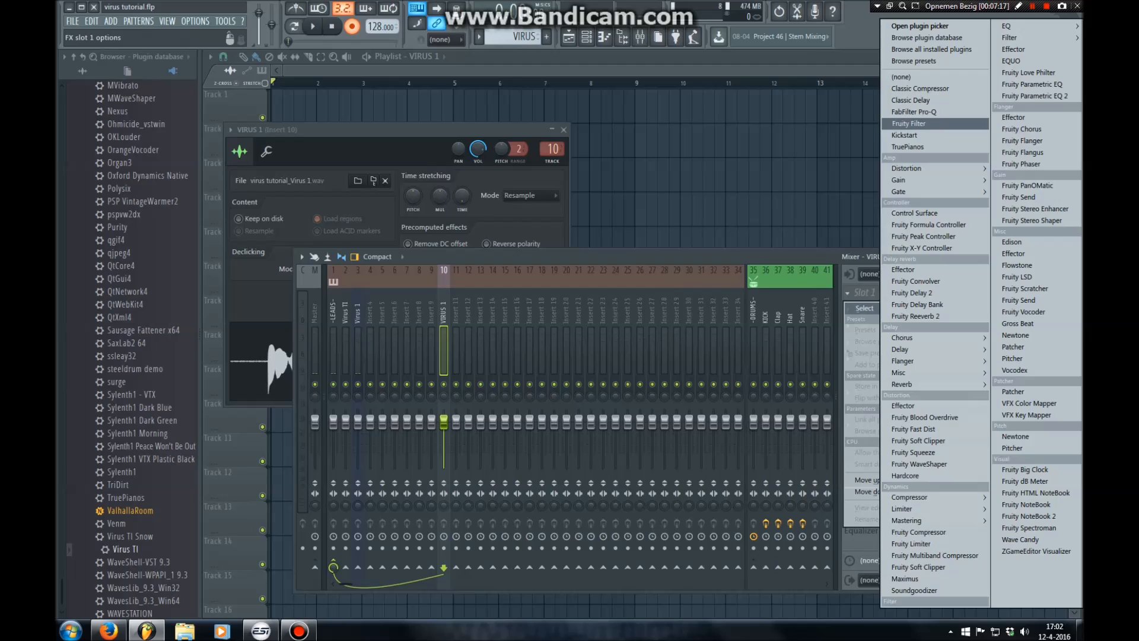
click(913, 112)
click(638, 229)
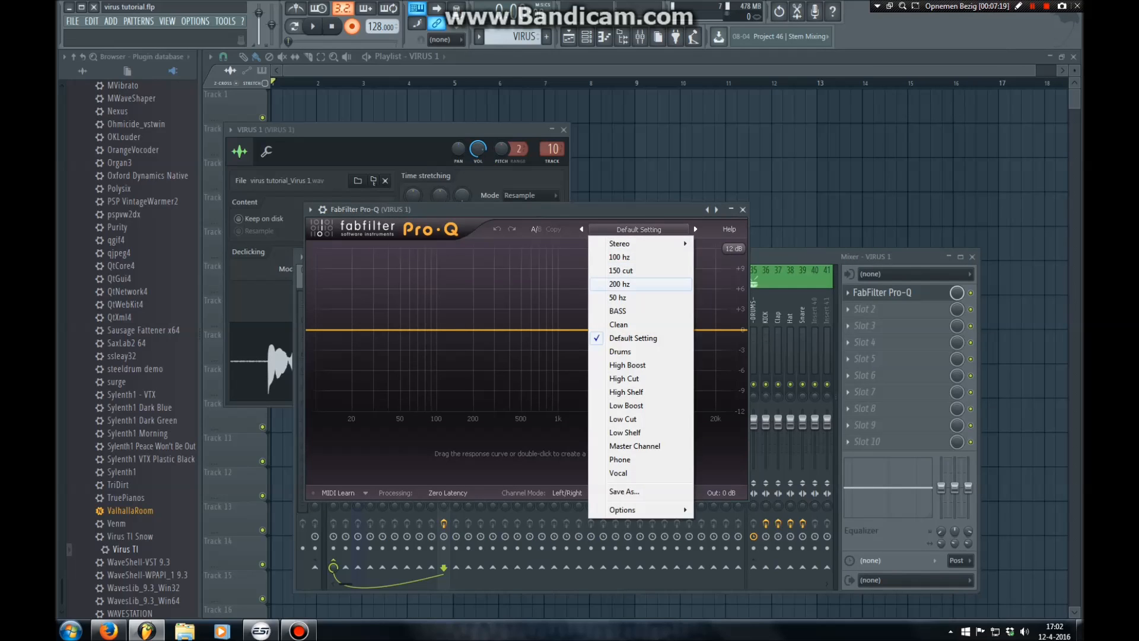
click(639, 284)
click(742, 209)
Close the open windows, place the VIRUS 1 clip at the start of bar 1 on Track 2, and play it back.
key(F12)
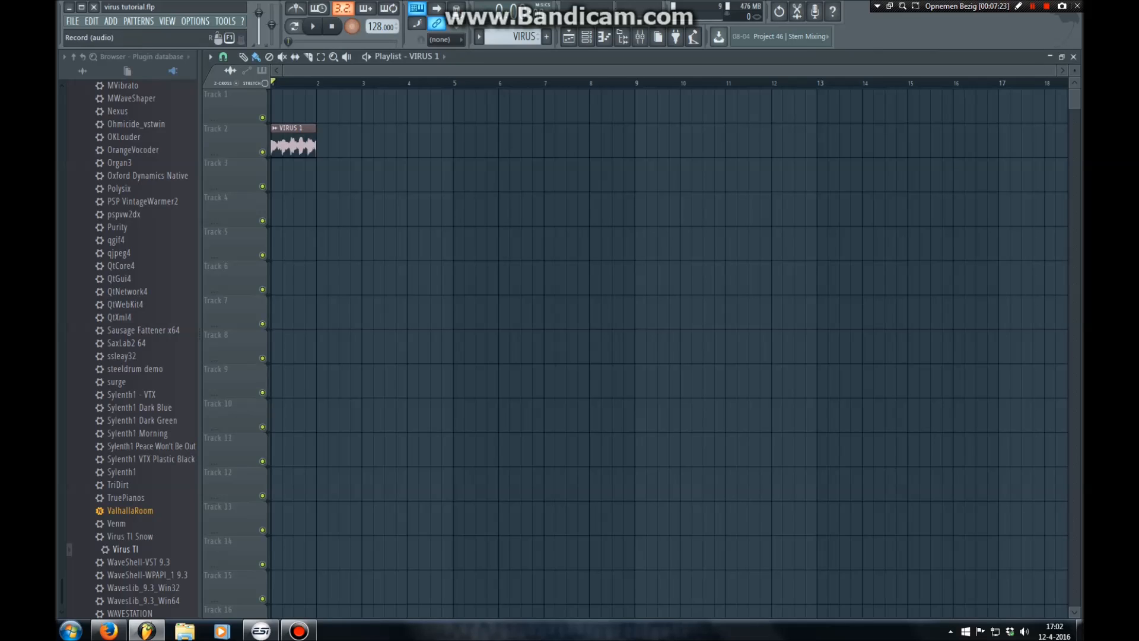
key(space)
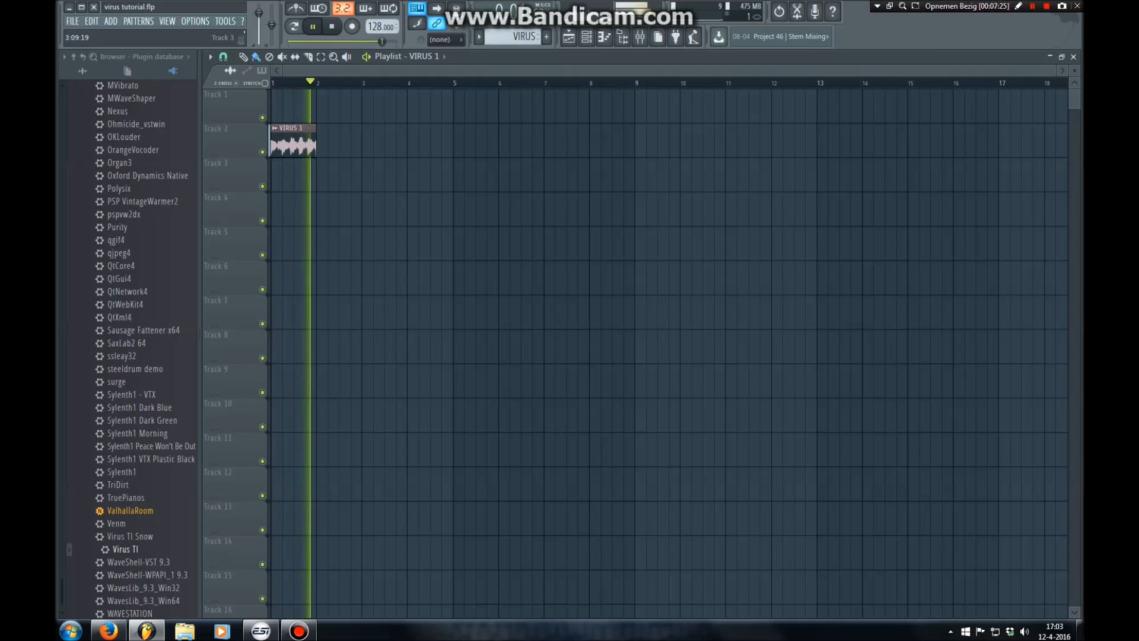
key(space)
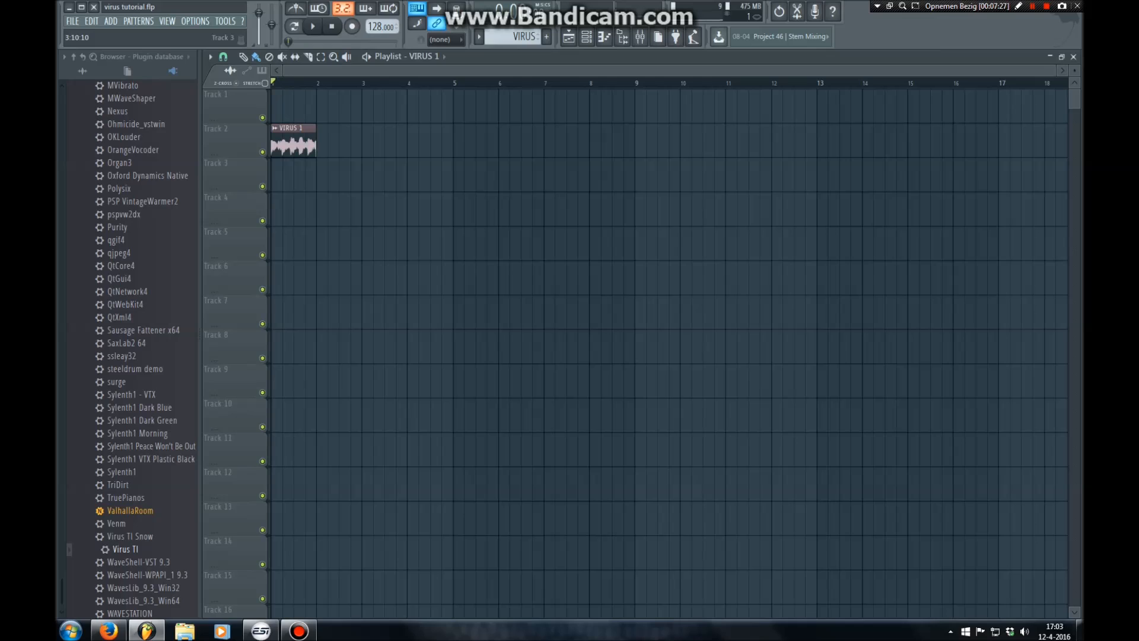